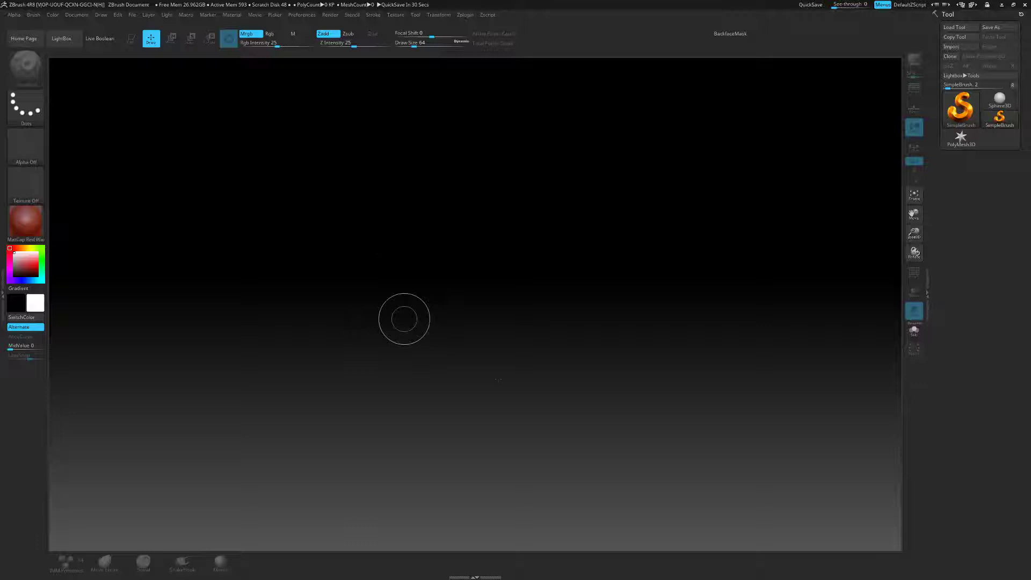
- Add a Sphere3D primitive to the canvas and make it editable
{"action": "left_click", "coordinate": [1000, 99]}
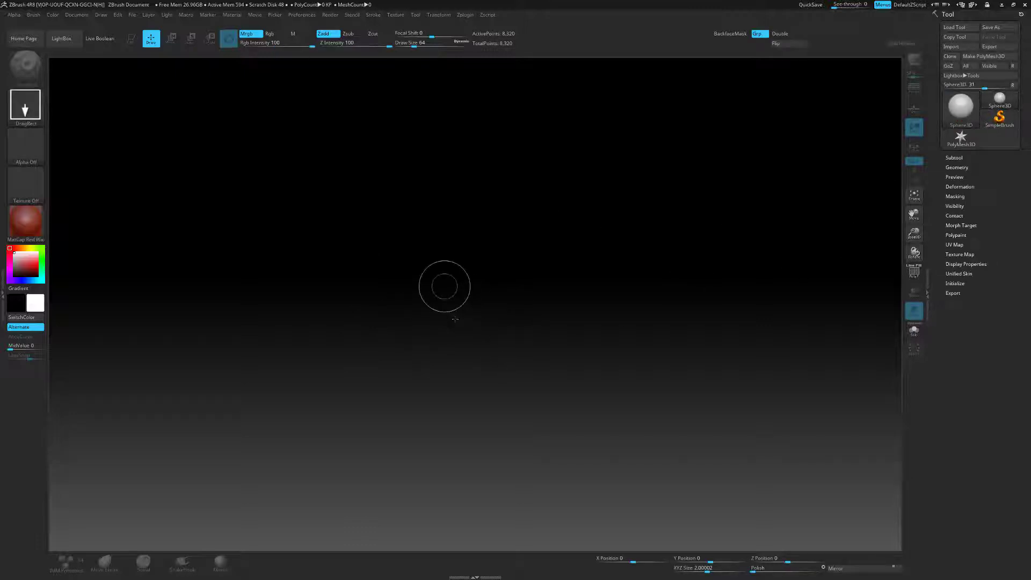
{"action": "left_click_drag", "start_coordinate": [444, 286], "coordinate": [465, 399]}
{"action": "key", "text": "t"}
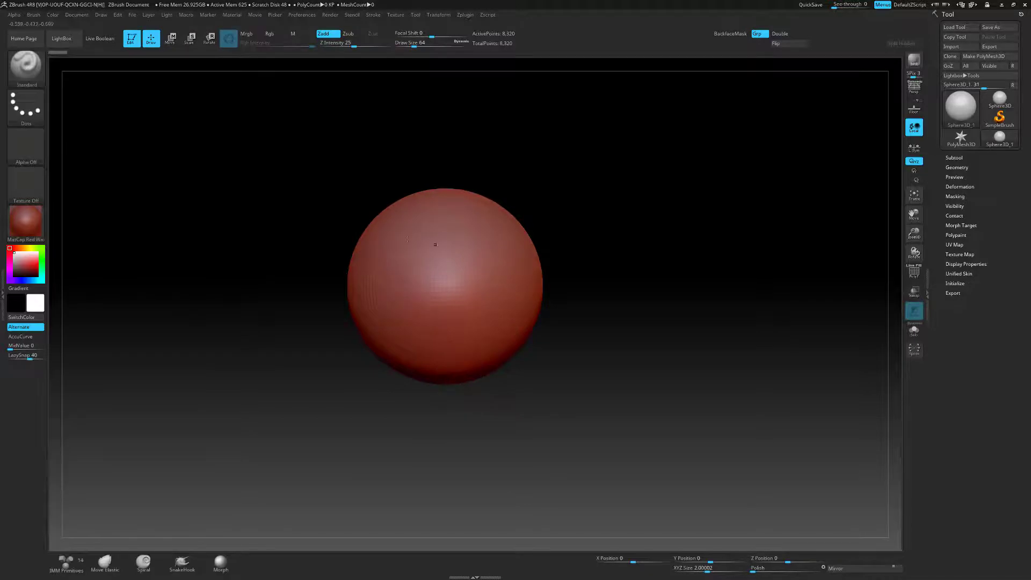
- Assign the z5 MatCap material to the sphere
{"action": "left_click", "coordinate": [25, 220]}
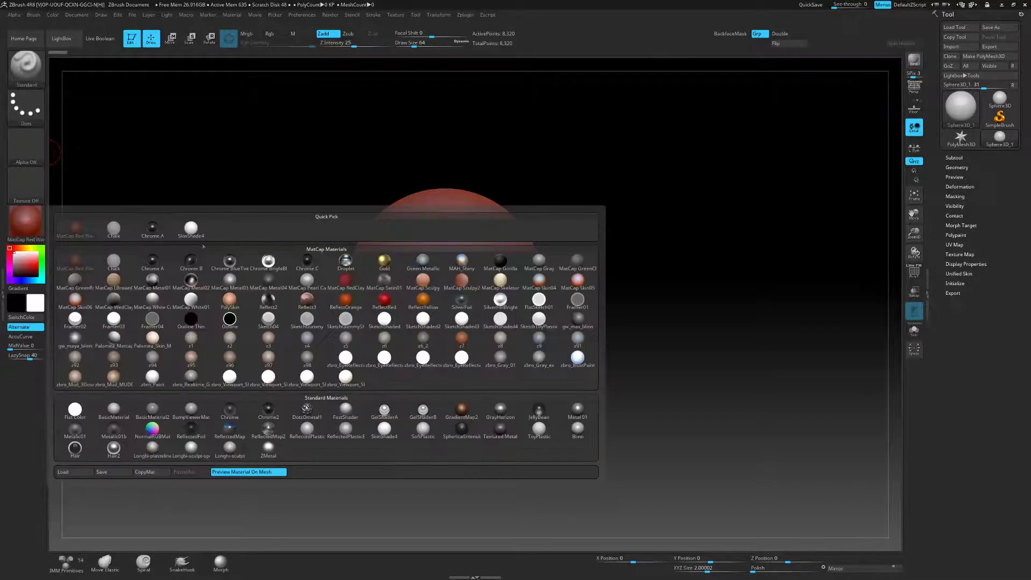
{"action": "left_click", "coordinate": [345, 337]}
{"action": "left_click_drag", "start_coordinate": [654, 196], "coordinate": [659, 235], "text": "alt"}
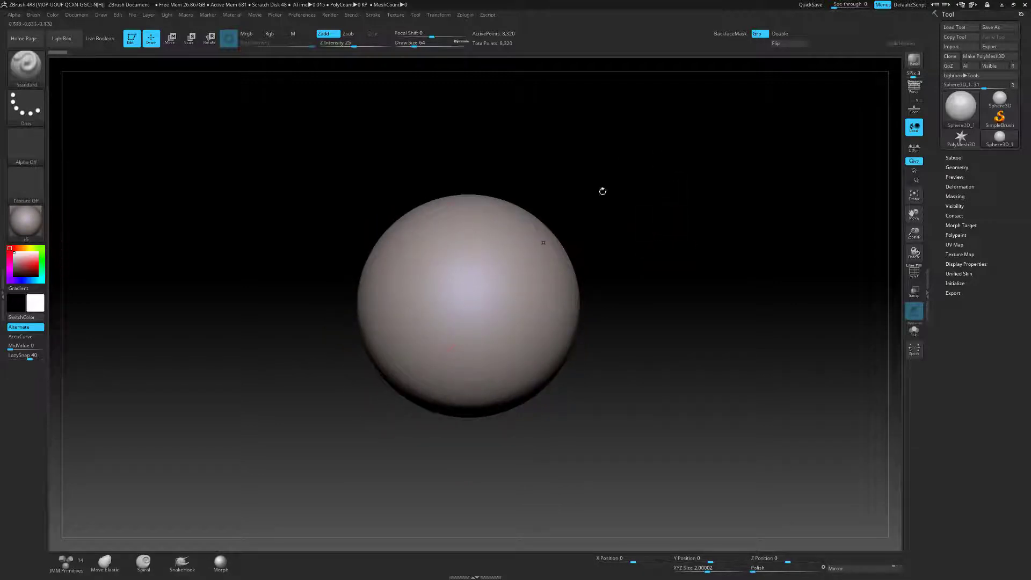
{"action": "left_click_drag", "start_coordinate": [603, 191], "coordinate": [605, 218], "text": "alt"}
- Clear the Material palette from the left tray and dock the Alpha and Brush palettes there
{"action": "left_click", "coordinate": [4, 287]}
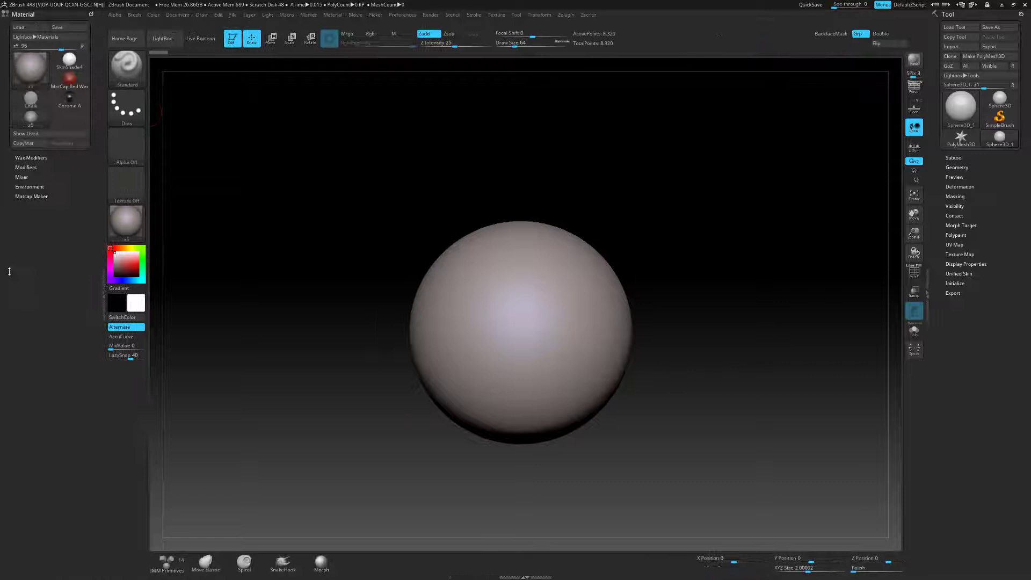
{"action": "left_click", "coordinate": [90, 13]}
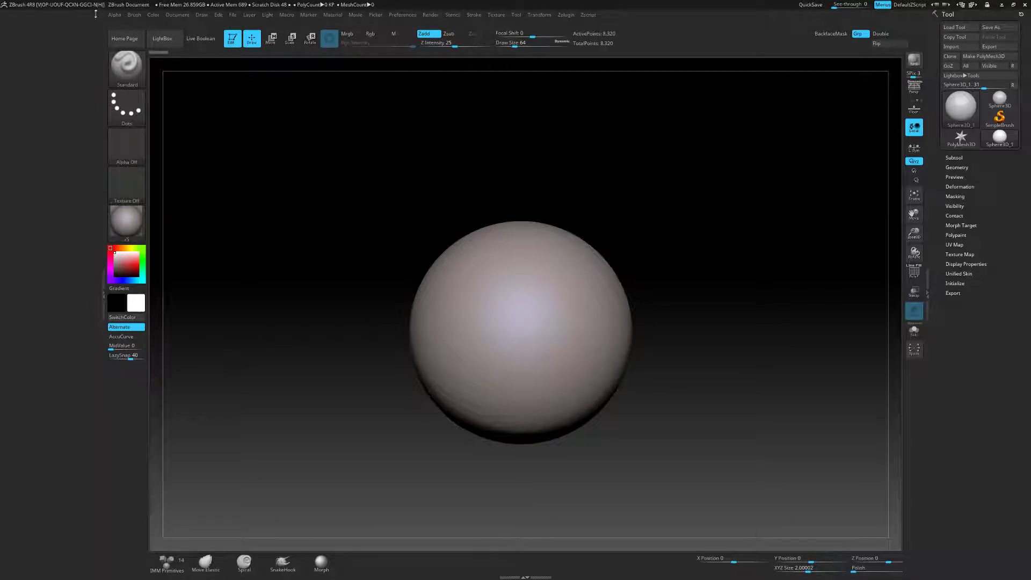
{"action": "left_click", "coordinate": [114, 15]}
{"action": "left_click_drag", "start_coordinate": [111, 19], "coordinate": [56, 30]}
{"action": "left_click", "coordinate": [141, 17]}
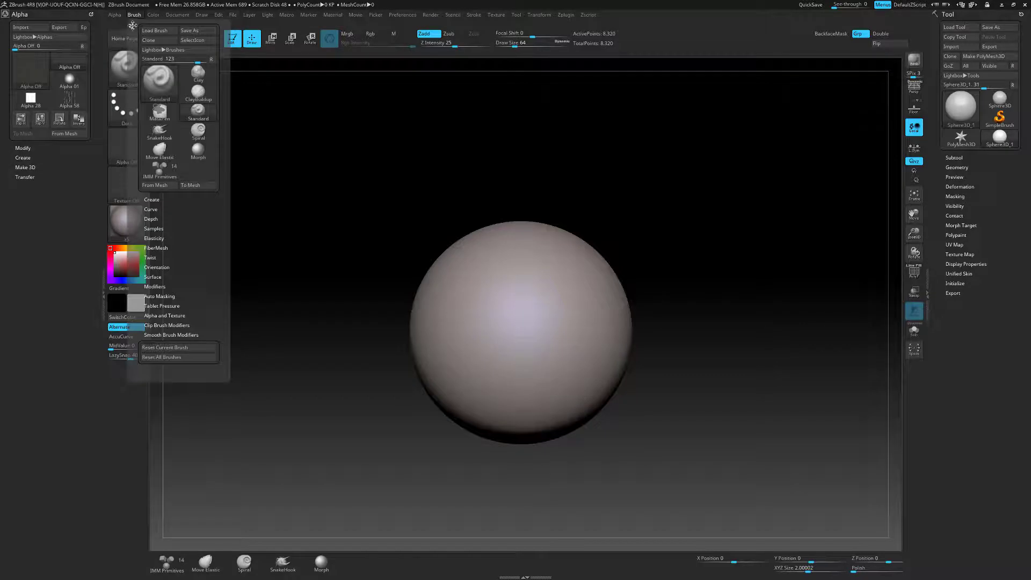
{"action": "left_click_drag", "start_coordinate": [125, 22], "coordinate": [30, 208]}
{"action": "left_click_drag", "start_coordinate": [699, 194], "coordinate": [661, 224]}
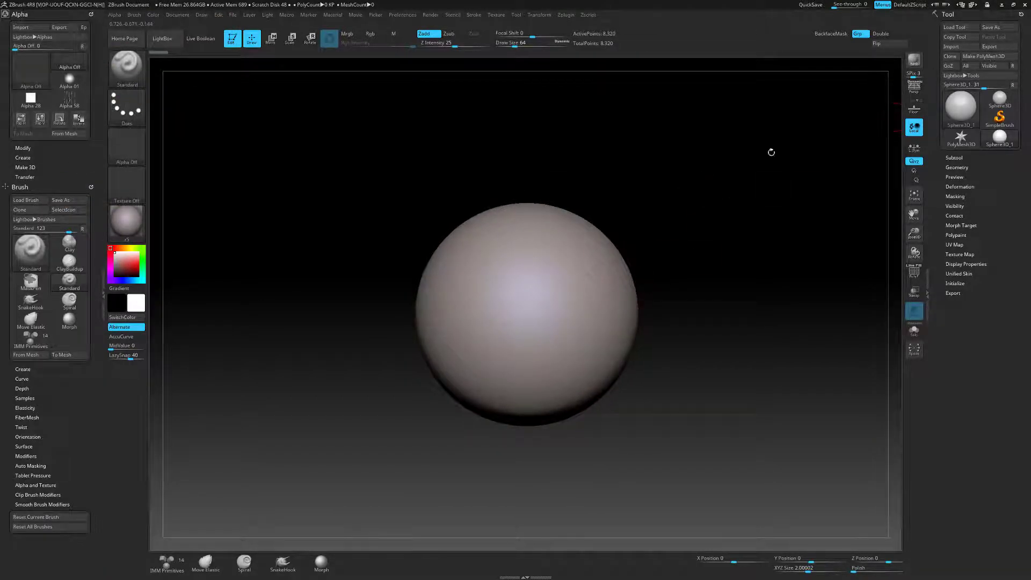
- Convert the sphere to a PolyMesh3D and subdivide it to about 8.3 million points
{"action": "left_click", "coordinate": [1002, 56]}
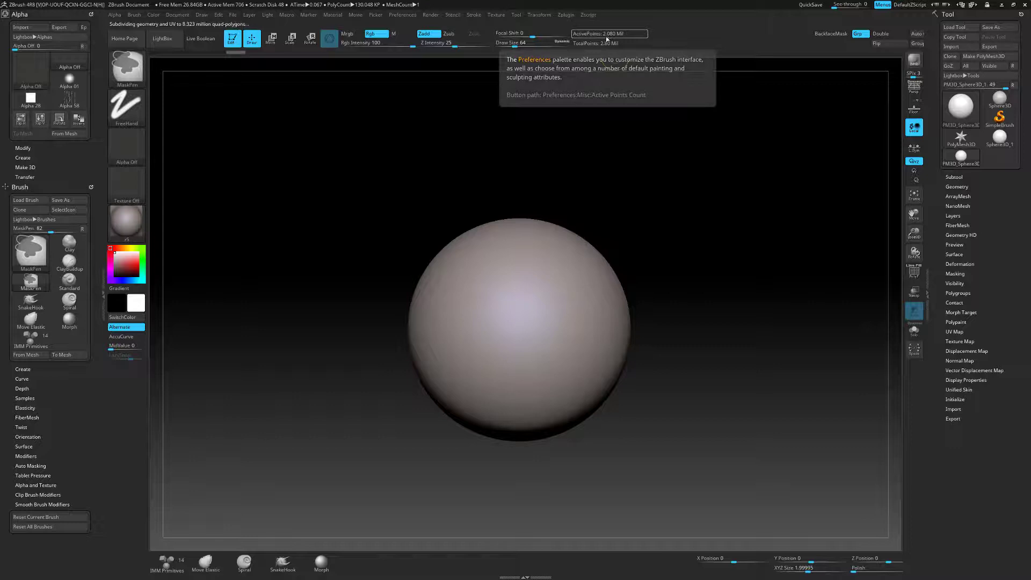
{"action": "mouse_move", "coordinate": [696, 257]}
{"action": "left_mouse_down", "text": "alt"}
{"action": "mouse_move", "coordinate": [688, 226]}
{"action": "mouse_move", "coordinate": [702, 217]}
{"action": "mouse_move", "coordinate": [666, 238]}
{"action": "left_mouse_up", "text": "alt"}
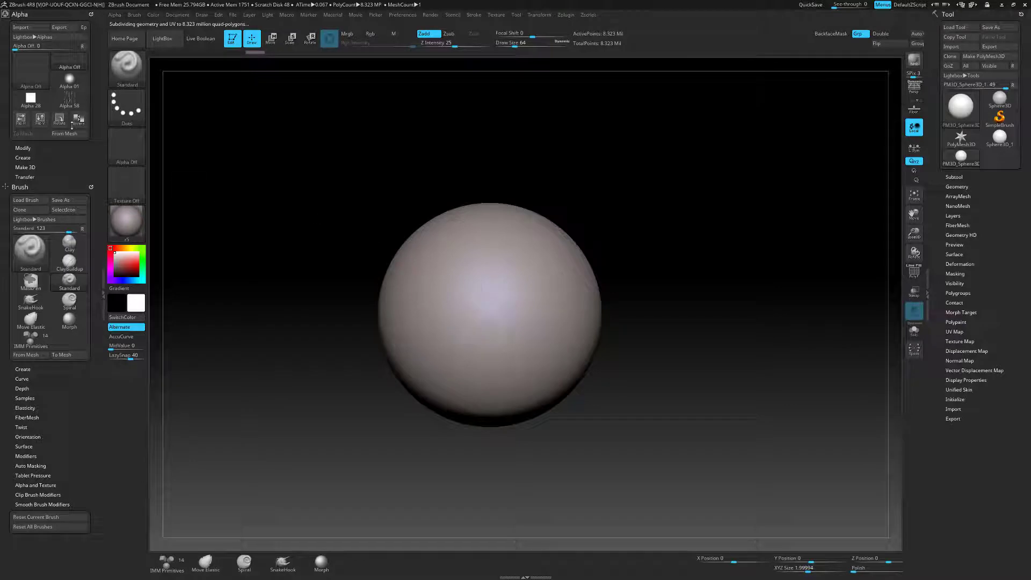
- Start an alpha import and browse to the maleFace_40s_04 folder inside Texturing.xyz - 175 Skin Alphas for Sculpting
{"action": "mouse_move", "coordinate": [107, 117]}
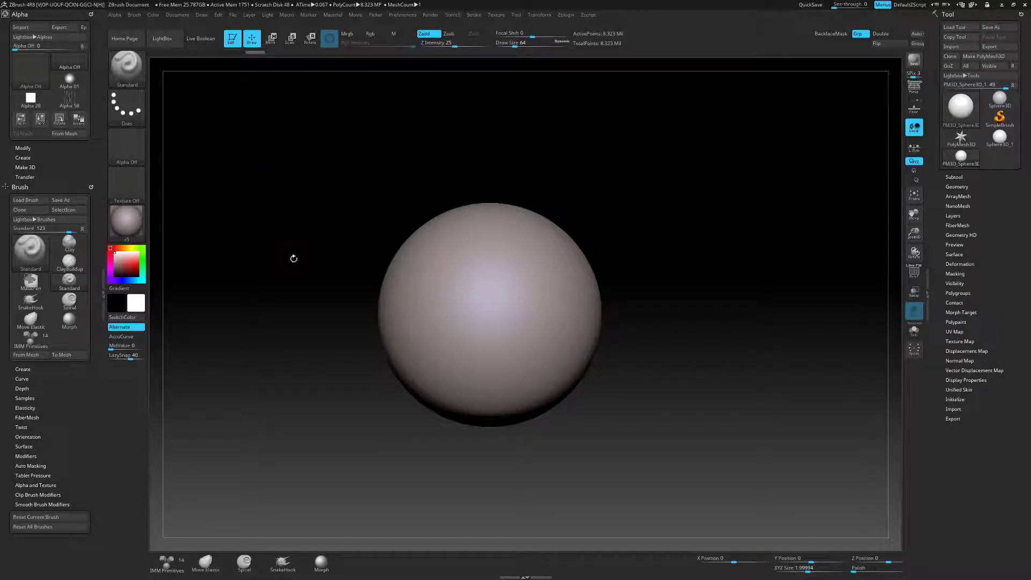
{"action": "left_click", "coordinate": [24, 28]}
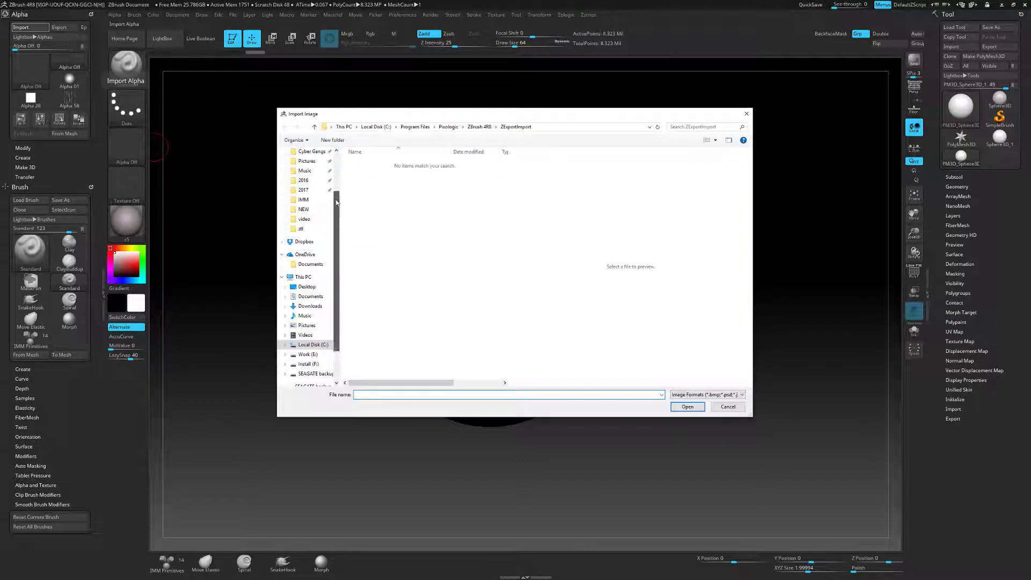
{"action": "scroll", "coordinate": [336, 202], "scroll_direction": "up", "scroll_amount": 2}
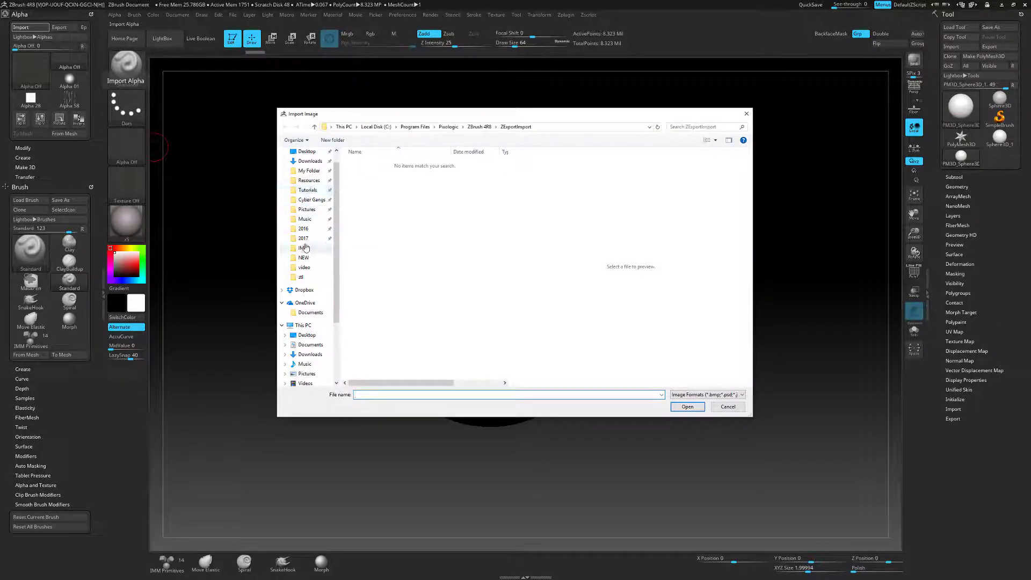
{"action": "left_click", "coordinate": [309, 180]}
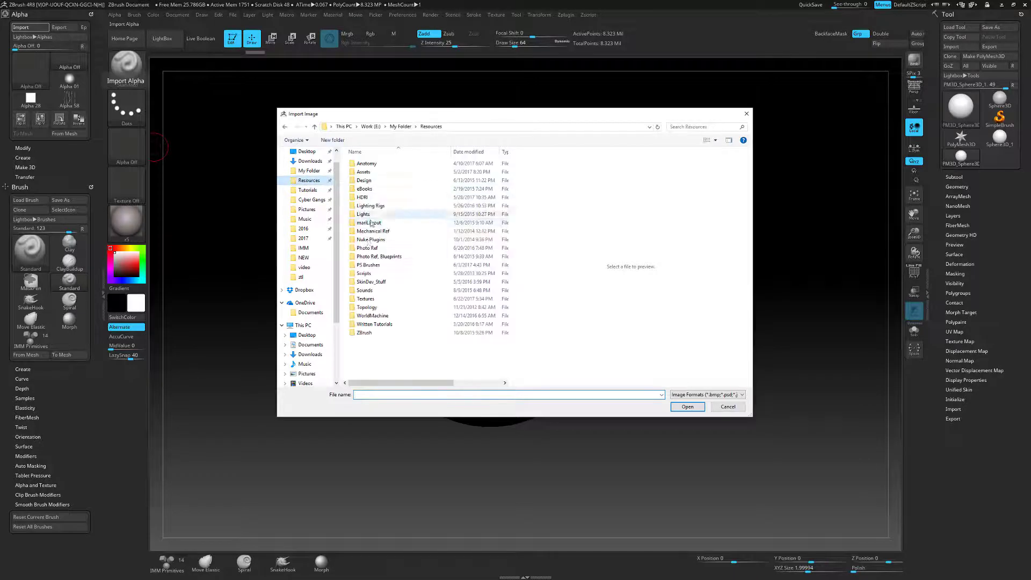
{"action": "double_click", "coordinate": [367, 300]}
{"action": "scroll", "coordinate": [445, 376], "scroll_direction": "down", "scroll_amount": 5}
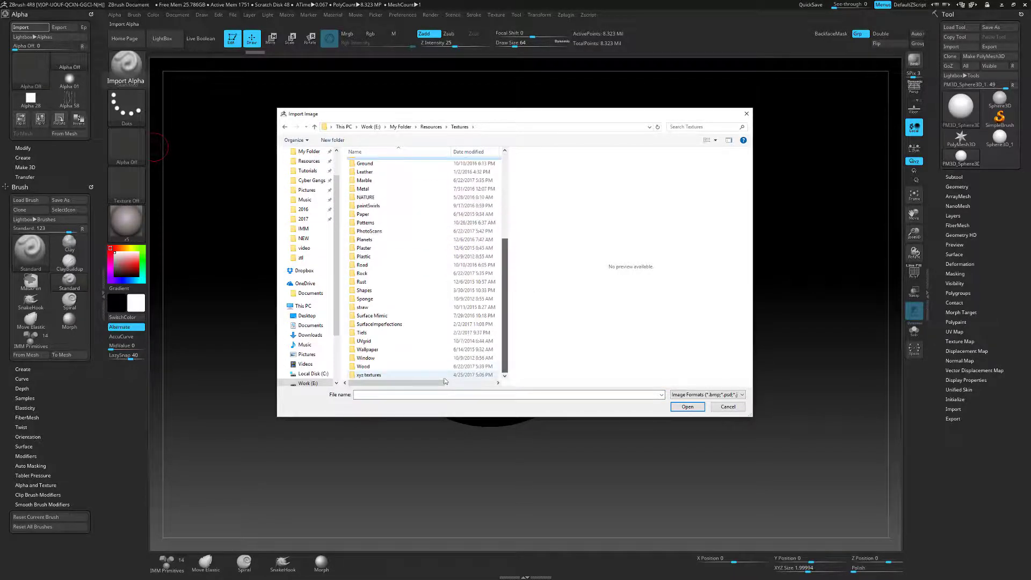
{"action": "double_click", "coordinate": [368, 374]}
{"action": "double_click", "coordinate": [381, 163]}
{"action": "left_click", "coordinate": [408, 223]}
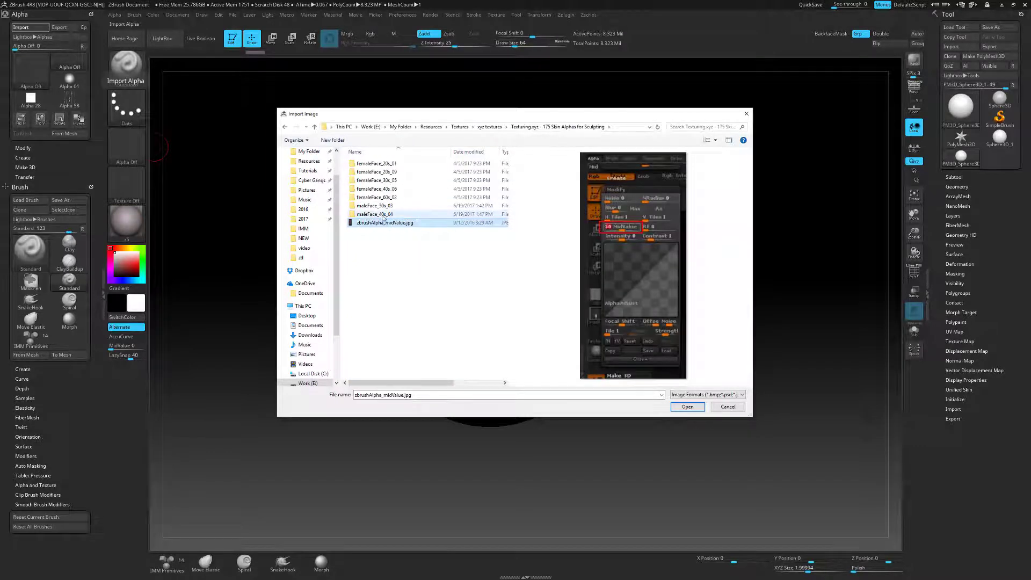
{"action": "double_click", "coordinate": [383, 218]}
{"action": "left_click", "coordinate": [376, 219]}
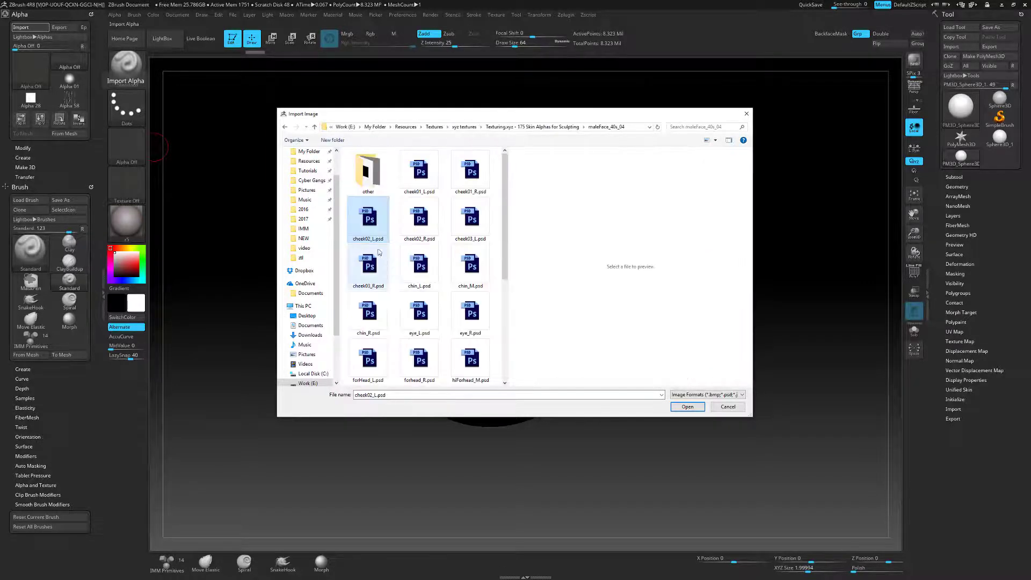
- Preview the texturingxyz_male40s_04_cut.jpg reference map in the "other" subfolder and return to the maleFace_40s_04 folder
{"action": "left_click", "coordinate": [413, 178]}
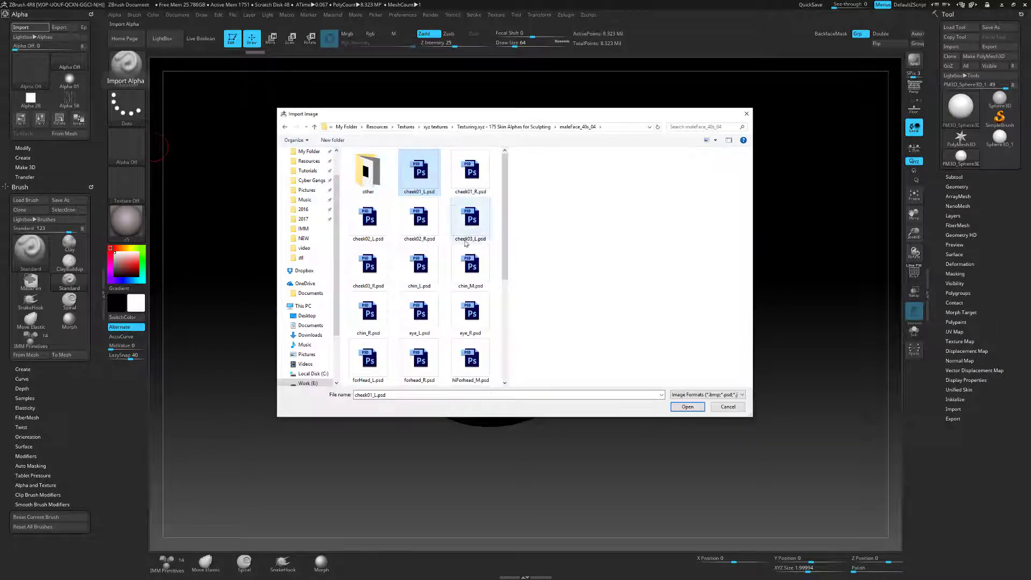
{"action": "left_click", "coordinate": [381, 189]}
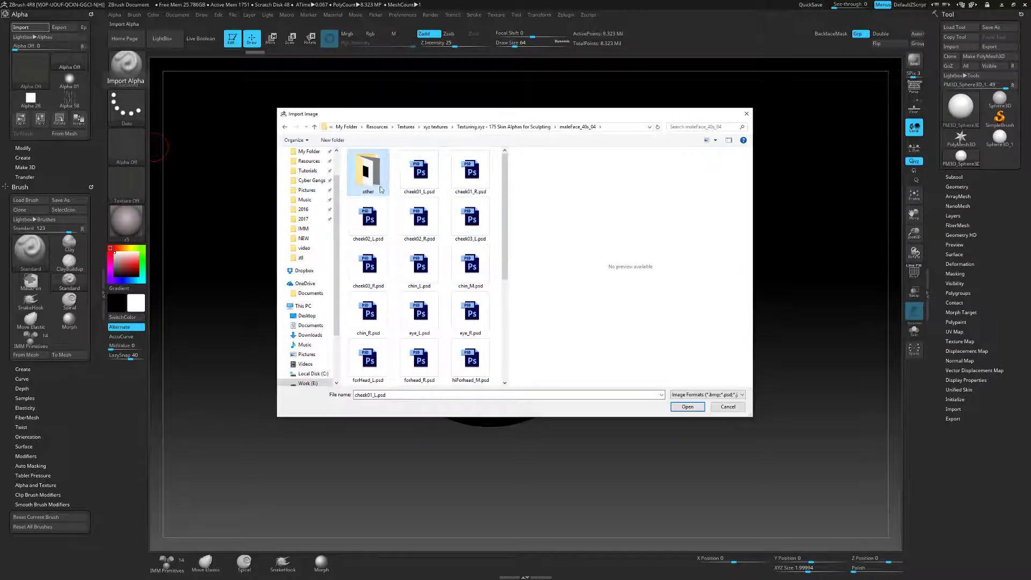
{"action": "double_click", "coordinate": [380, 189]}
{"action": "left_click", "coordinate": [475, 229]}
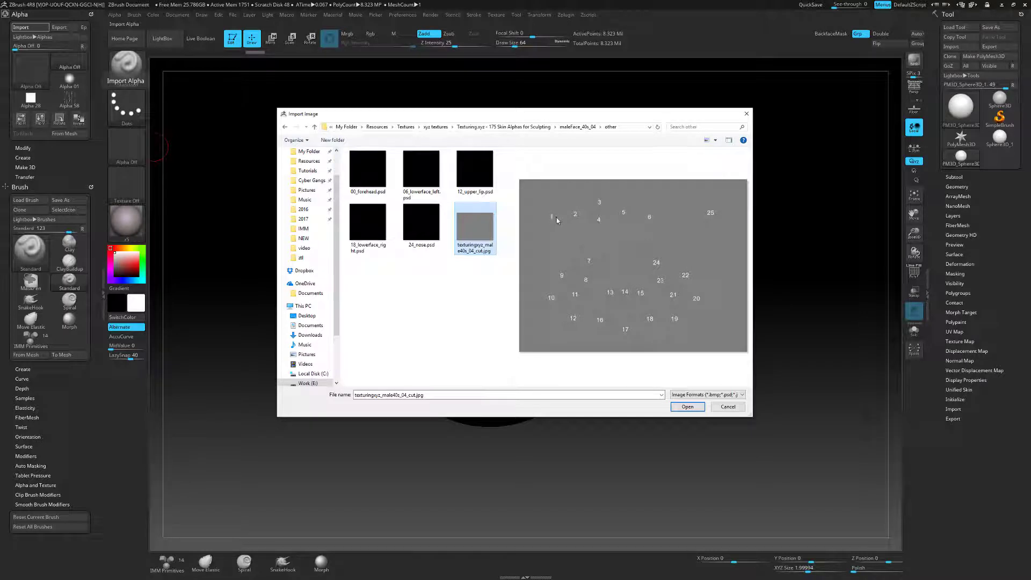
{"action": "left_click", "coordinate": [285, 127]}
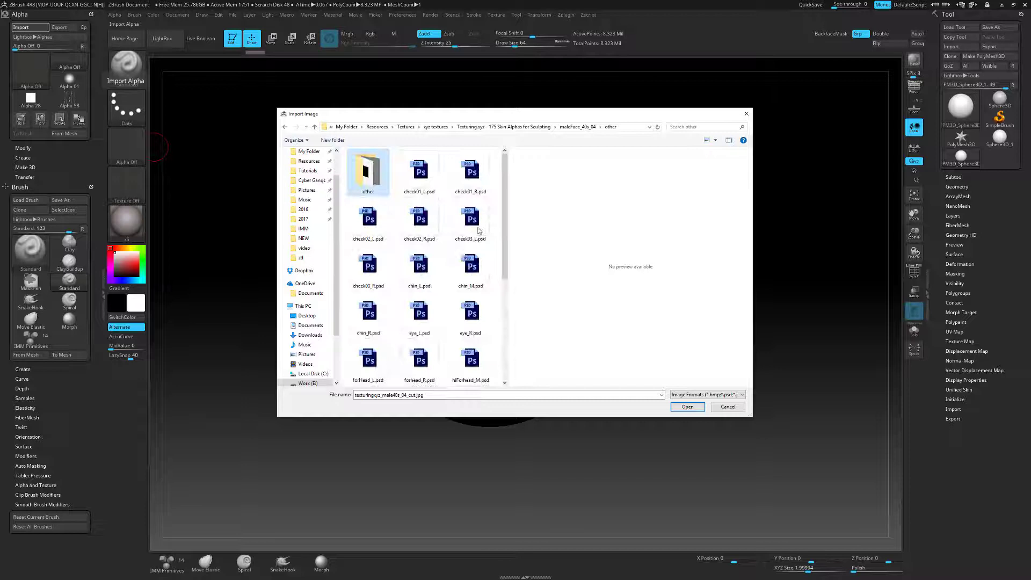
- Import all the PSD skin alphas from cheek01_L.psd through upperLip_R.psd
{"action": "left_click", "coordinate": [421, 173]}
{"action": "left_click_drag", "start_coordinate": [504, 201], "coordinate": [503, 302]}
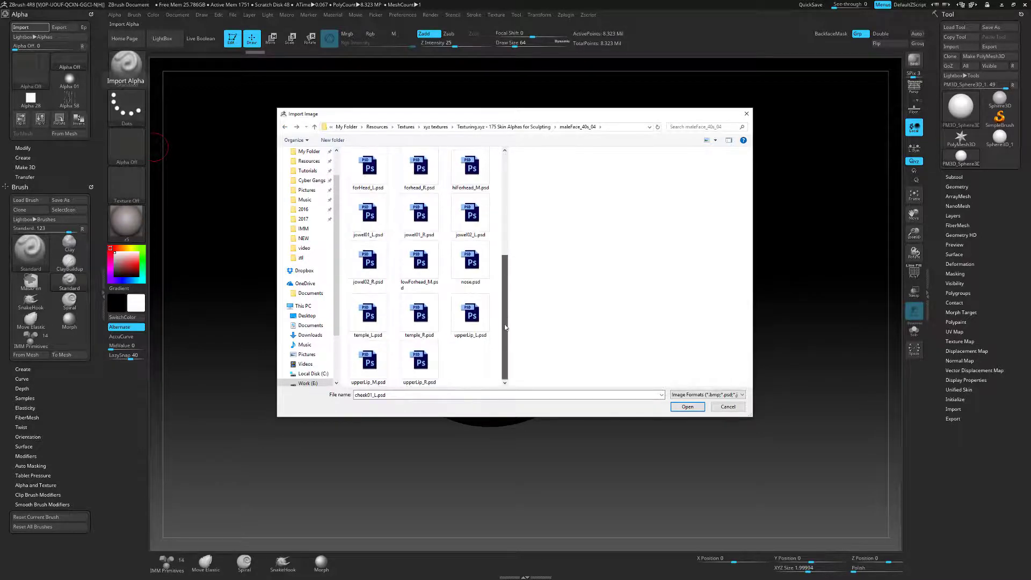
{"action": "left_click", "coordinate": [420, 365], "text": "shift"}
{"action": "left_click", "coordinate": [690, 407]}
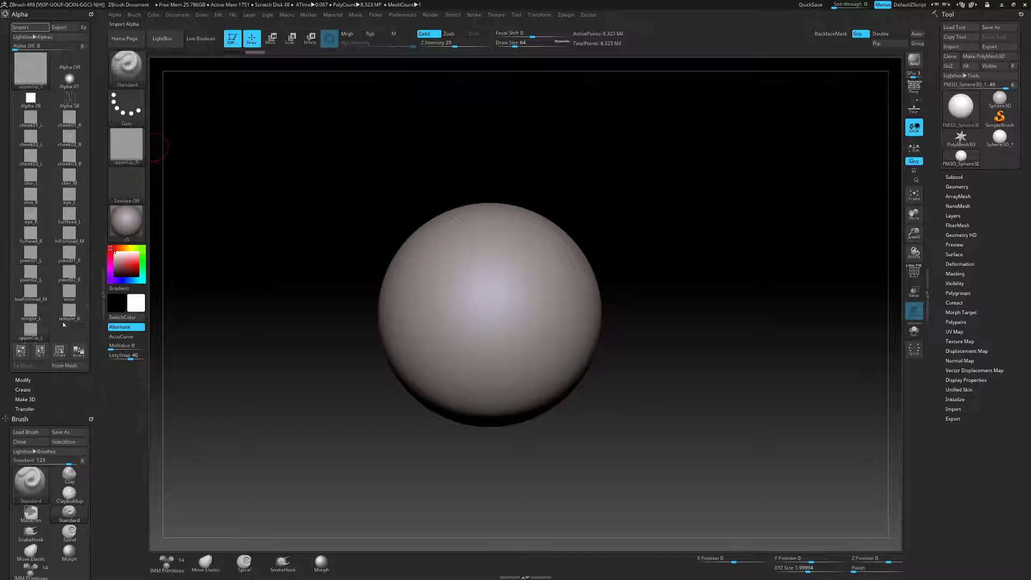
- Create a mesh from the imported cheek01_L alpha and face its detailed side straight on
{"action": "mouse_move", "coordinate": [94, 316]}
{"action": "left_mouse_down"}
{"action": "mouse_move", "coordinate": [93, 273]}
{"action": "mouse_move", "coordinate": [92, 282]}
{"action": "left_mouse_up"}
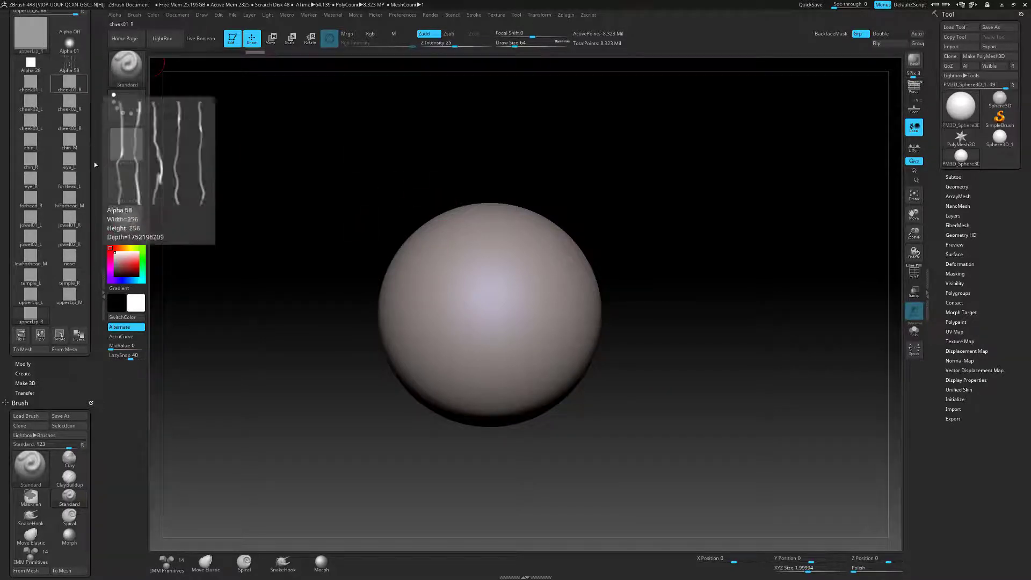
{"action": "left_click", "coordinate": [32, 93]}
{"action": "mouse_move", "coordinate": [31, 93]}
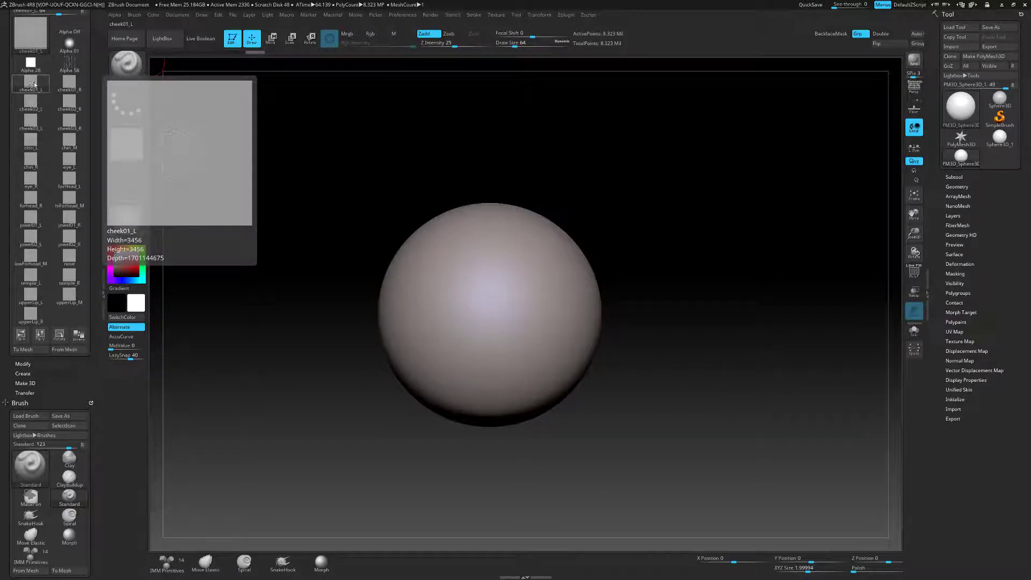
{"action": "left_click", "coordinate": [22, 350]}
{"action": "mouse_move", "coordinate": [691, 288]}
{"action": "left_mouse_down"}
{"action": "mouse_move", "coordinate": [617, 286]}
{"action": "mouse_move", "coordinate": [658, 289]}
{"action": "left_mouse_up"}
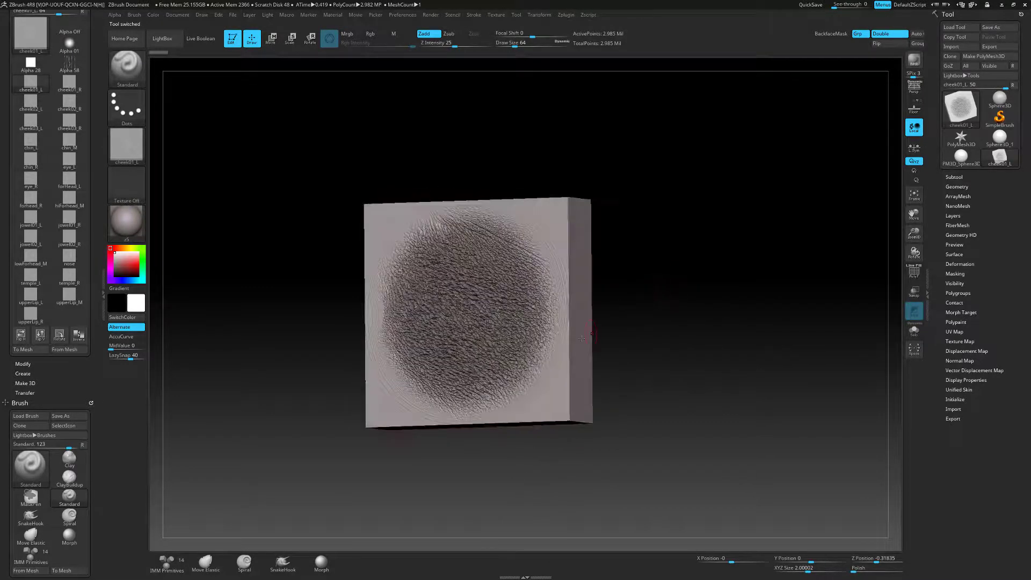
{"action": "mouse_move", "coordinate": [690, 232]}
{"action": "left_mouse_down", "text": "shift"}
{"action": "mouse_move", "coordinate": [709, 221]}
{"action": "mouse_move", "coordinate": [782, 231]}
{"action": "mouse_move", "coordinate": [802, 221]}
{"action": "left_mouse_up", "text": "shift"}
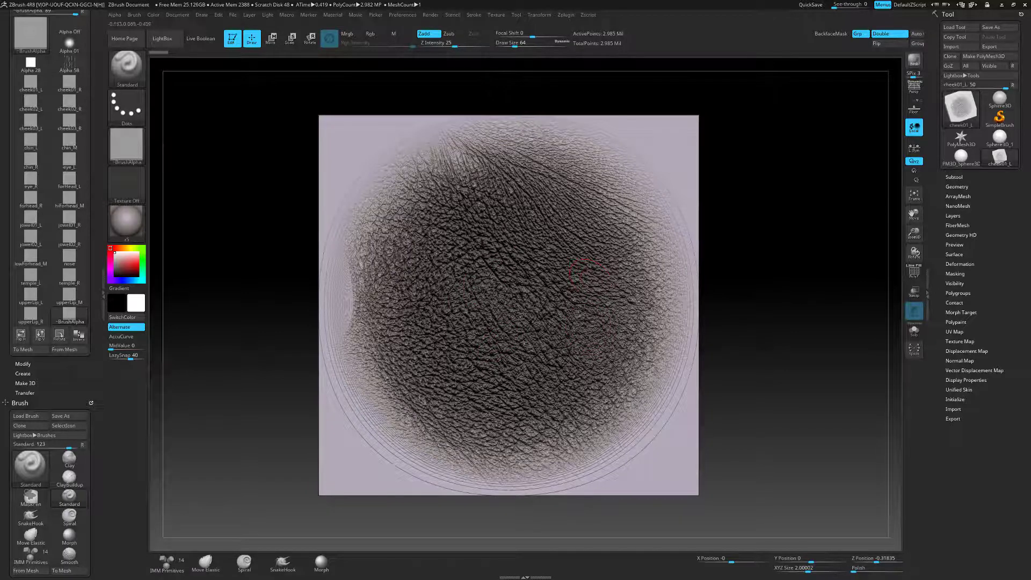
{"action": "left_click", "coordinate": [127, 66]}
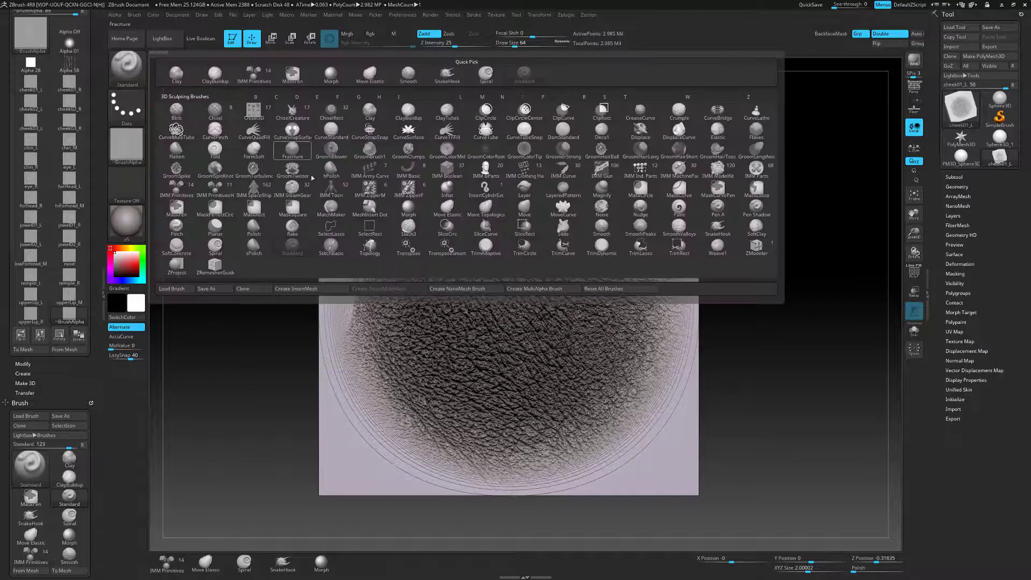
{"action": "left_click", "coordinate": [130, 151]}
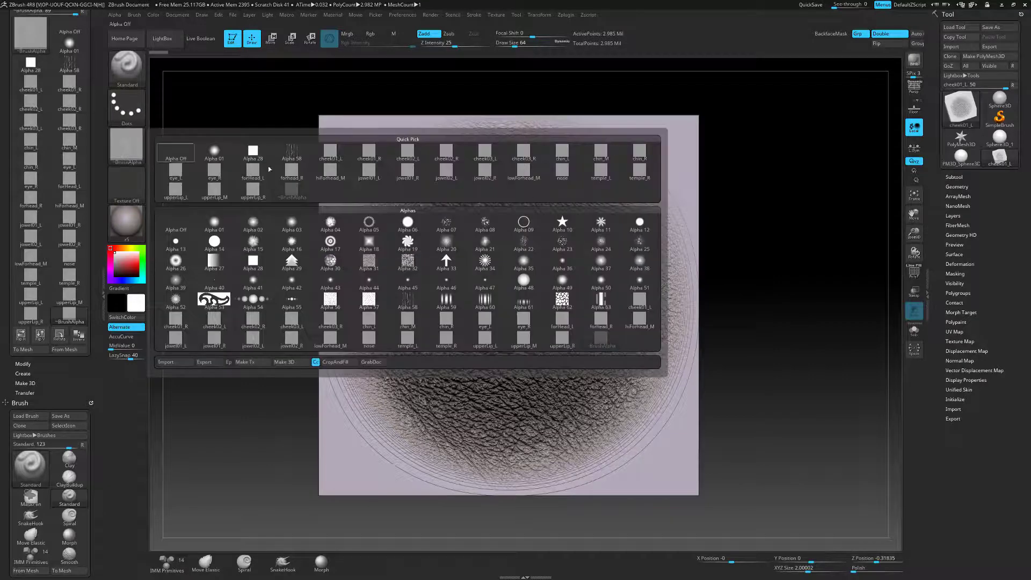
{"action": "left_click", "coordinate": [372, 362]}
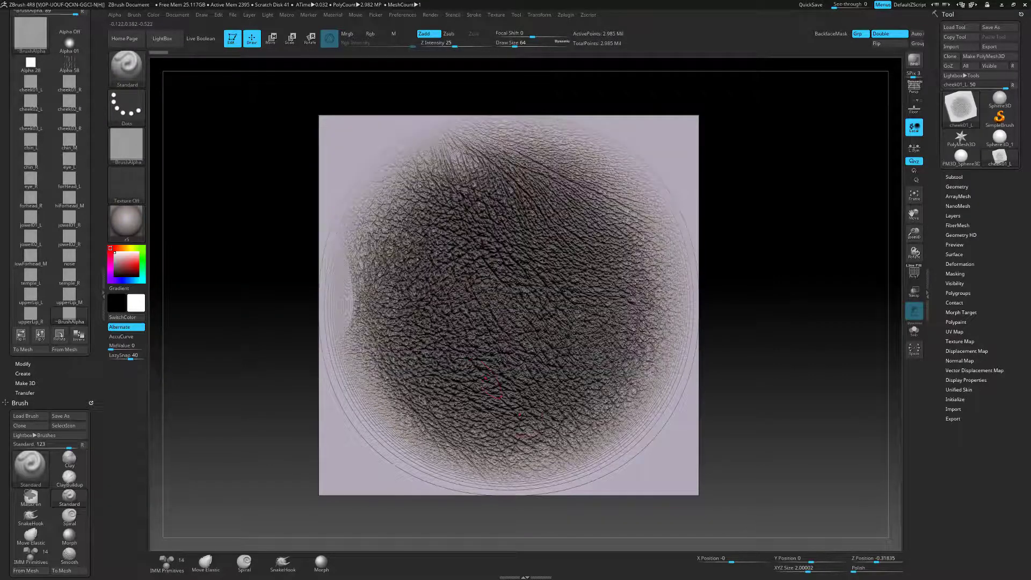
{"action": "left_click_drag", "start_coordinate": [773, 229], "coordinate": [771, 229], "text": "shift"}
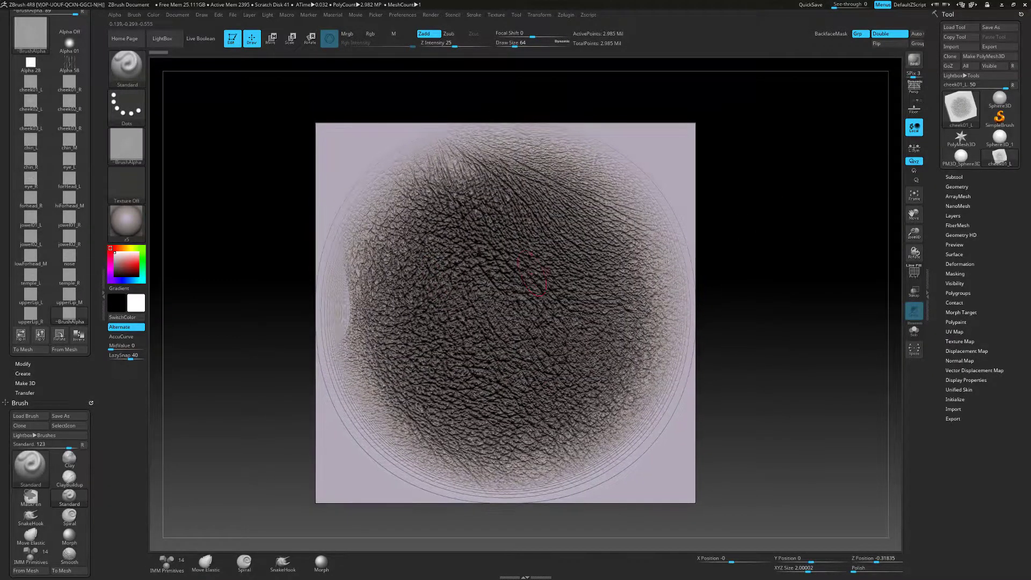
{"action": "left_click_drag", "start_coordinate": [84, 379], "coordinate": [85, 379]}
{"action": "left_click", "coordinate": [28, 382]}
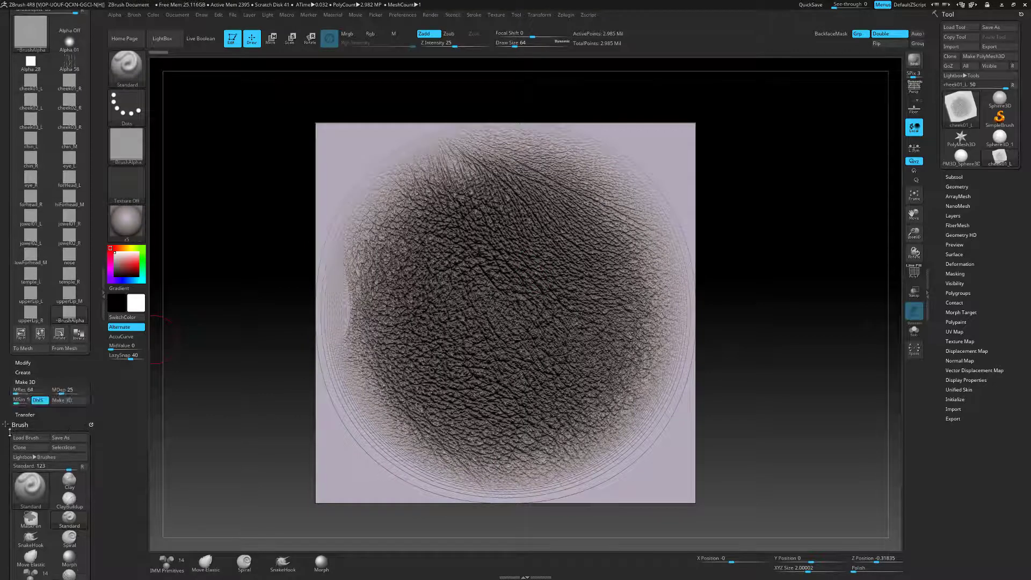
{"action": "left_click", "coordinate": [37, 381]}
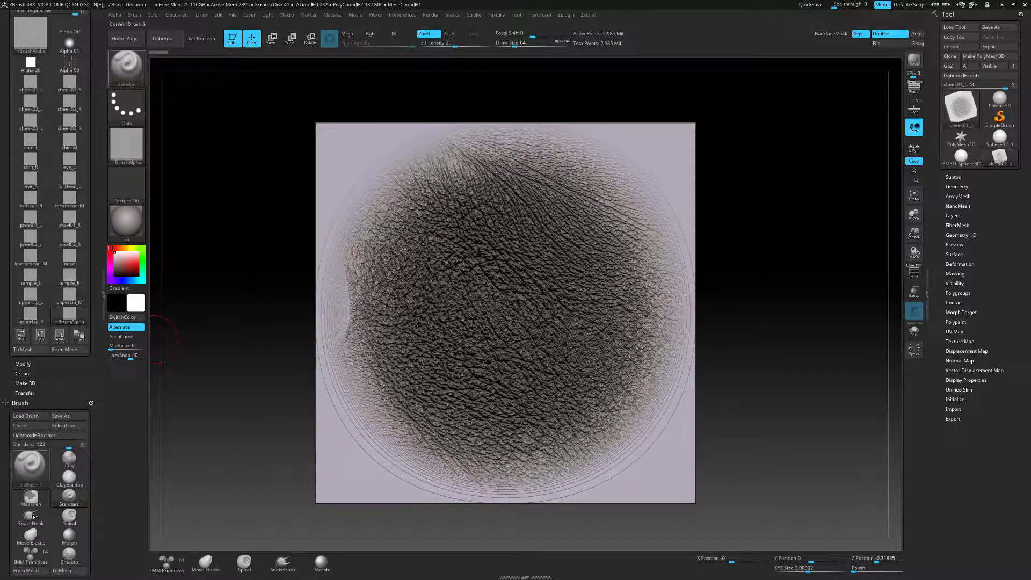
- Create a sculpting brush from the cheek01_L mesh
{"action": "left_click", "coordinate": [27, 570]}
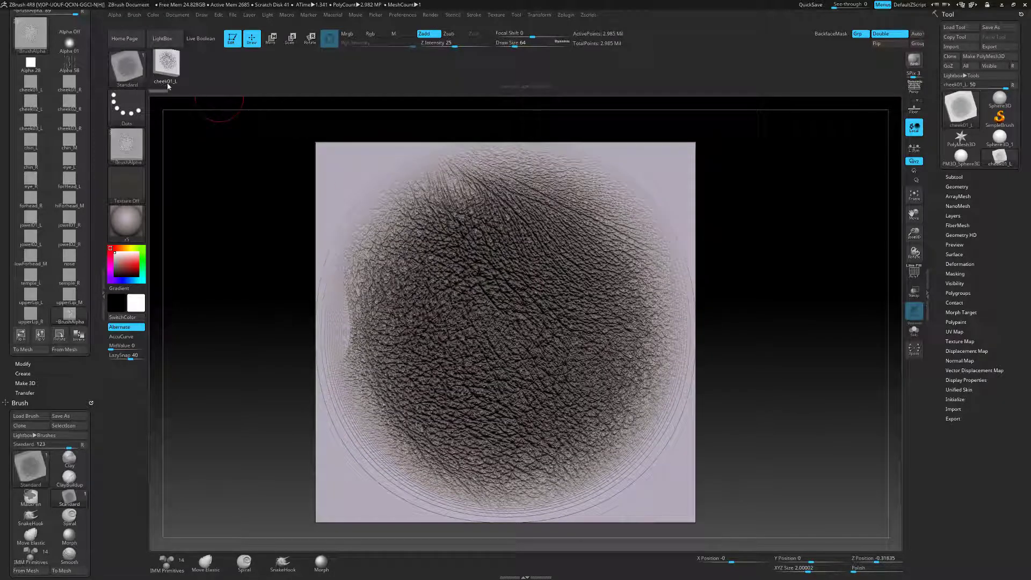
- Create a mesh from the cheek01_R alpha and append it to the skin detail brush
{"action": "left_click", "coordinate": [68, 87]}
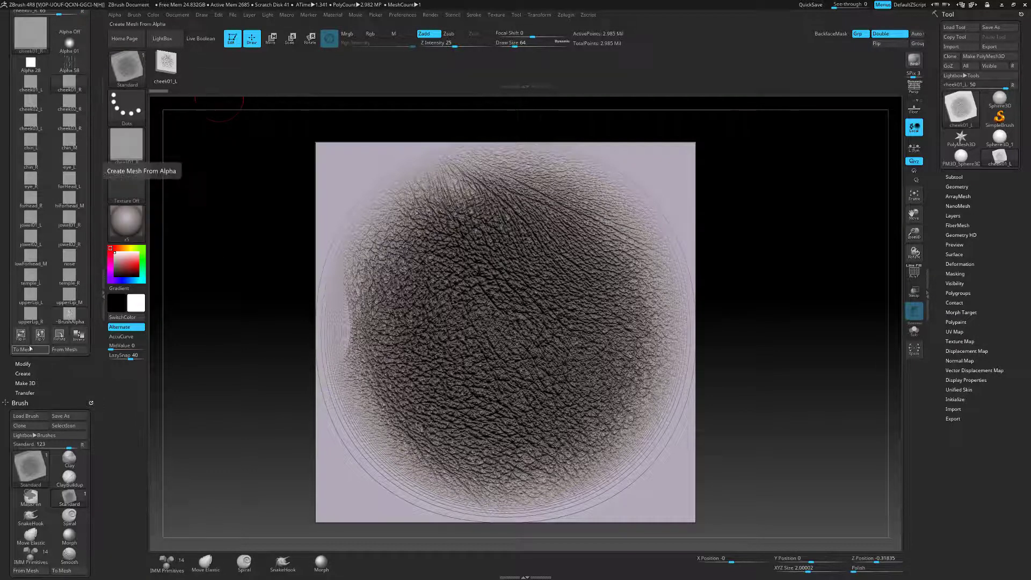
{"action": "left_click", "coordinate": [30, 349]}
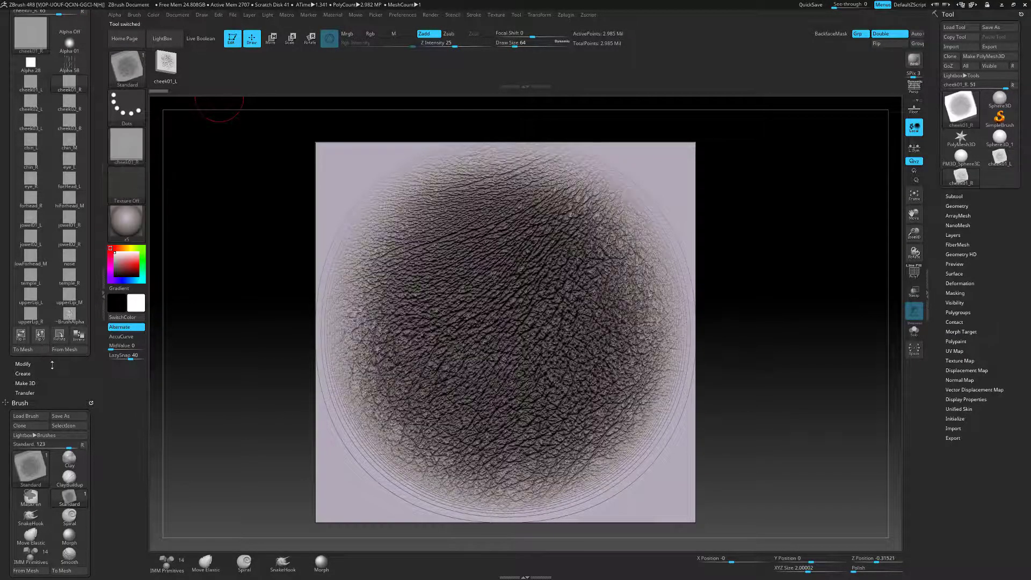
{"action": "left_click", "coordinate": [25, 571]}
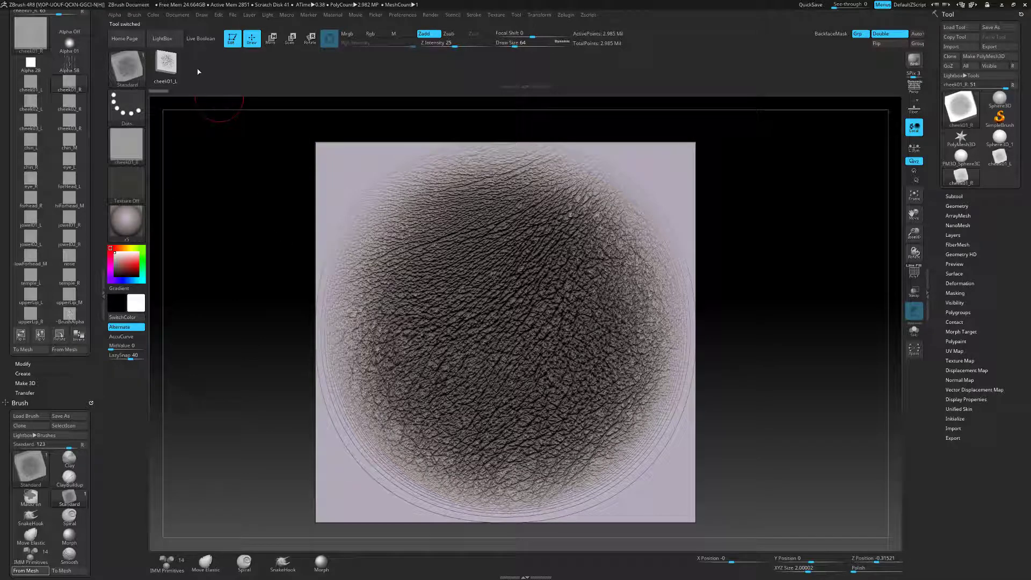
- Create meshes from the cheek02_L and cheek02_R alphas and append each one to the brush
{"action": "left_click", "coordinate": [30, 102]}
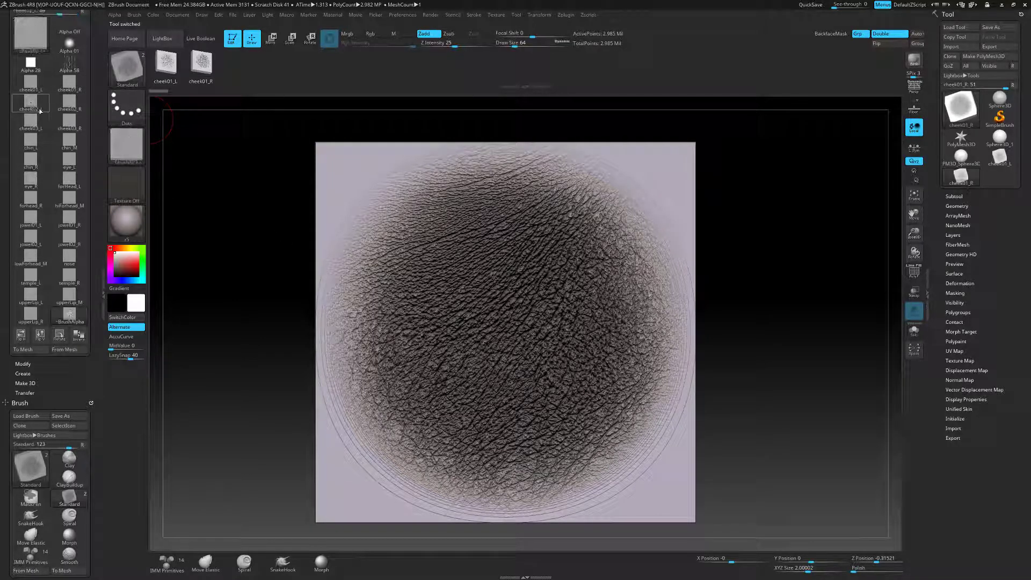
{"action": "left_click", "coordinate": [33, 350]}
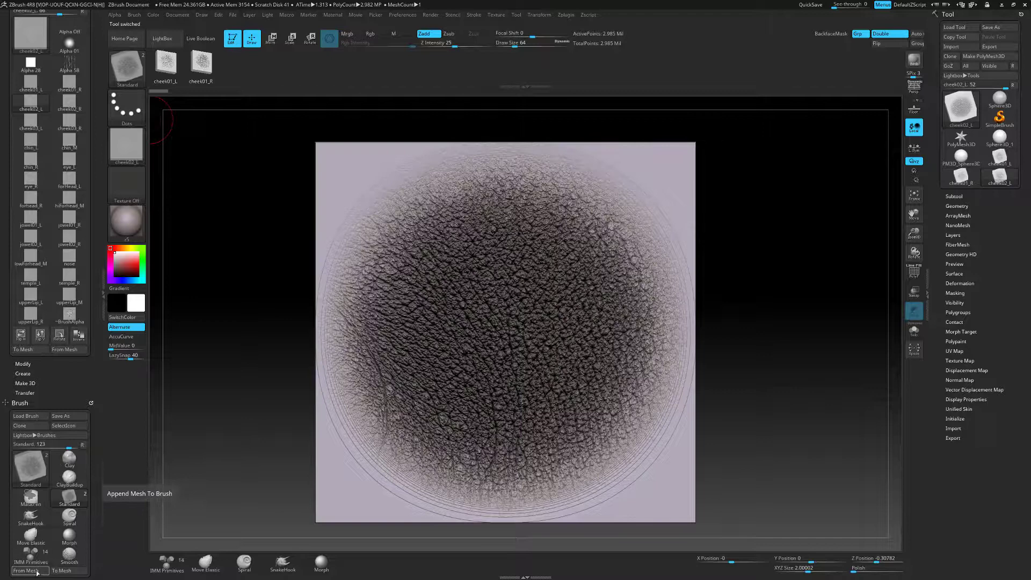
{"action": "left_click", "coordinate": [70, 106]}
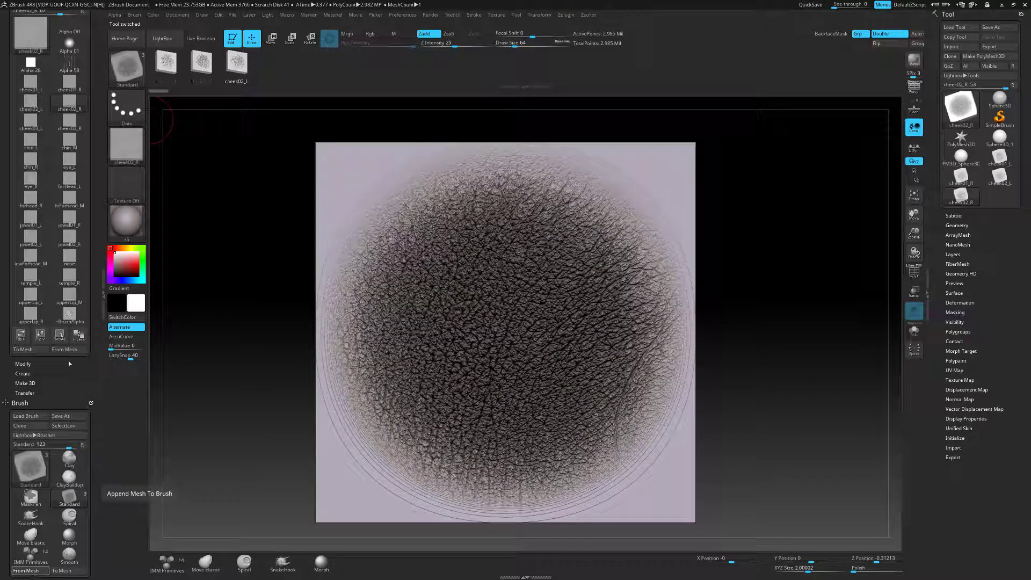
- Create meshes from the cheek03_L and cheek03_R alphas and append each one to the brush
{"action": "left_click", "coordinate": [30, 122]}
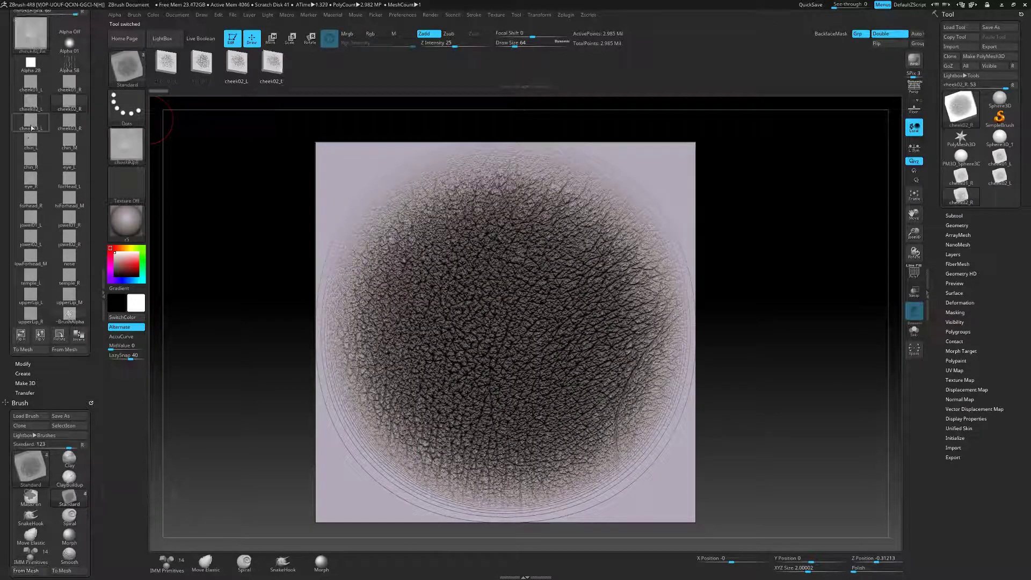
{"action": "left_click", "coordinate": [31, 350]}
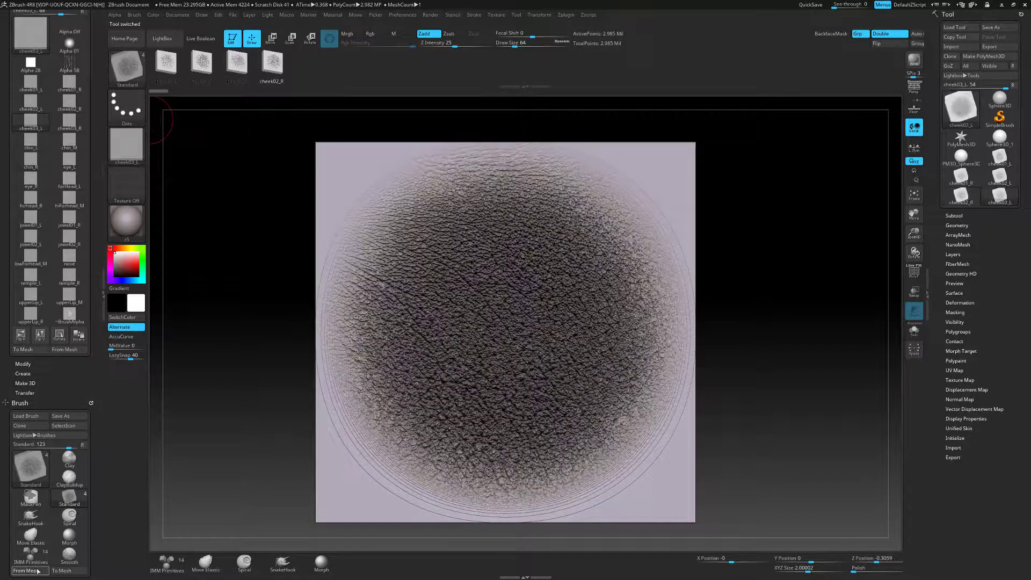
{"action": "left_click", "coordinate": [70, 125]}
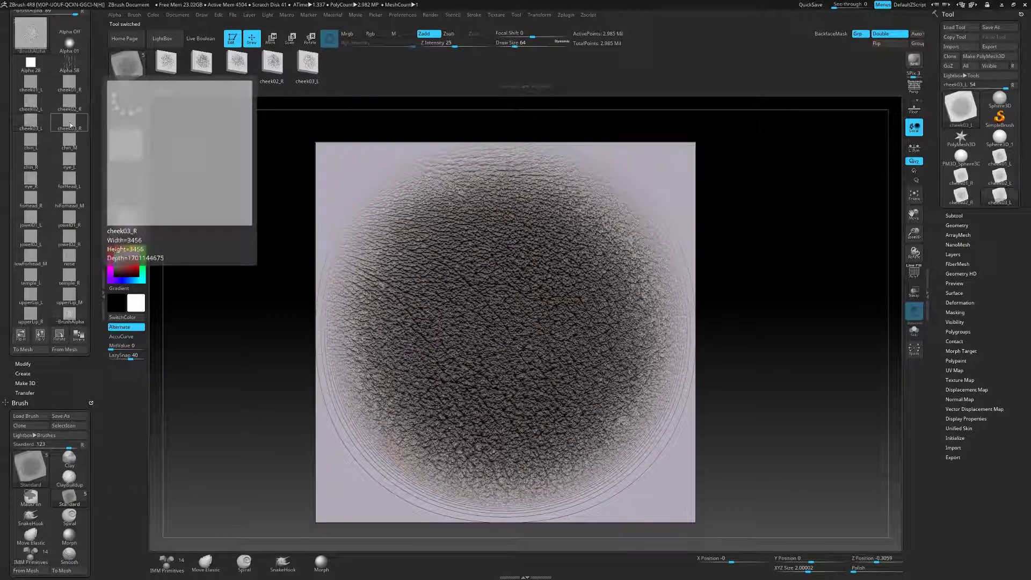
{"action": "left_click", "coordinate": [32, 571]}
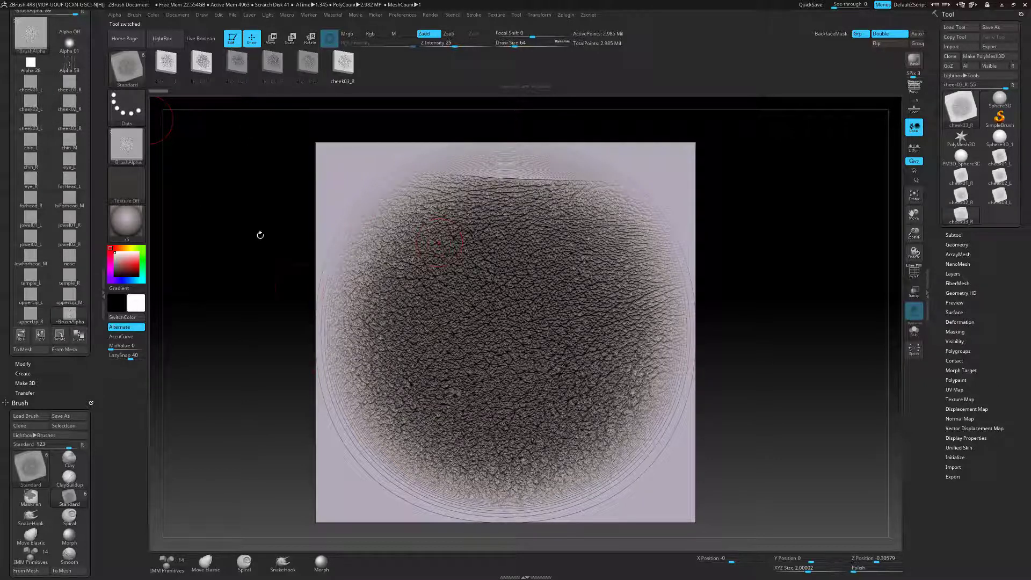
- Switch to the PM3D_Sphere3D_1 sphere and make cheek01_L the active mesh of the skin brush
{"action": "left_click", "coordinate": [103, 294]}
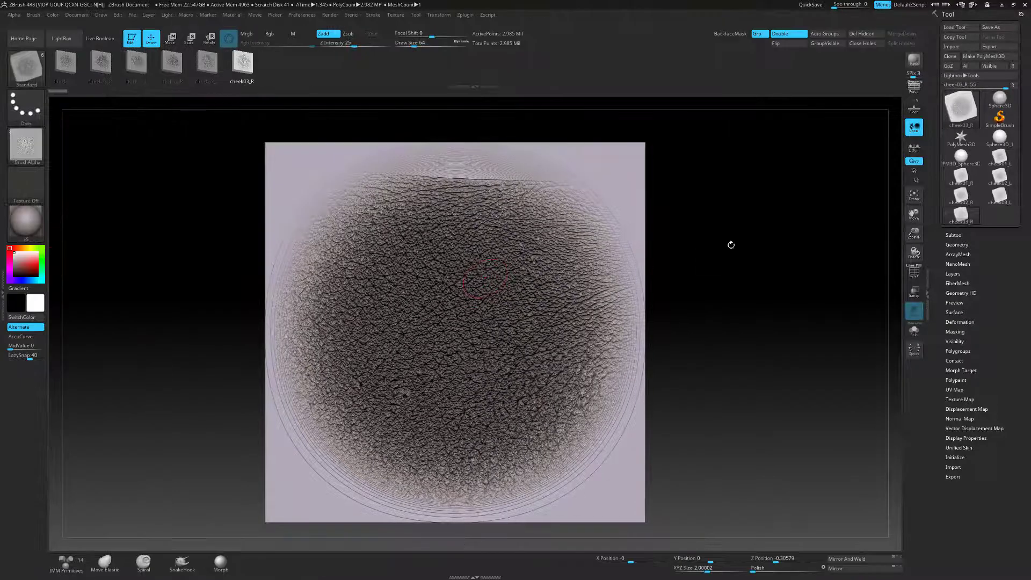
{"action": "left_click", "coordinate": [961, 158]}
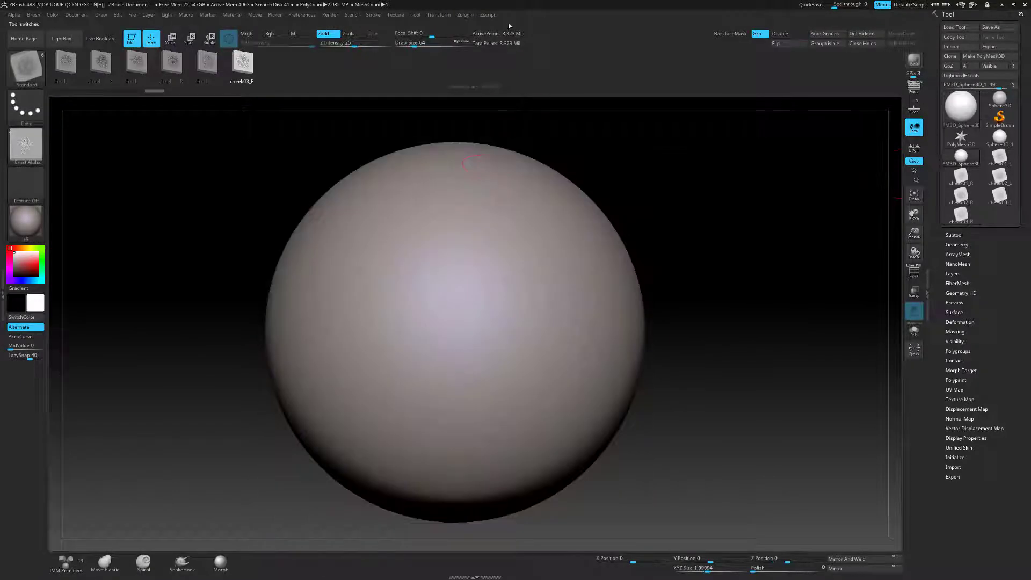
{"action": "left_click_drag", "start_coordinate": [722, 258], "coordinate": [708, 237], "text": "alt"}
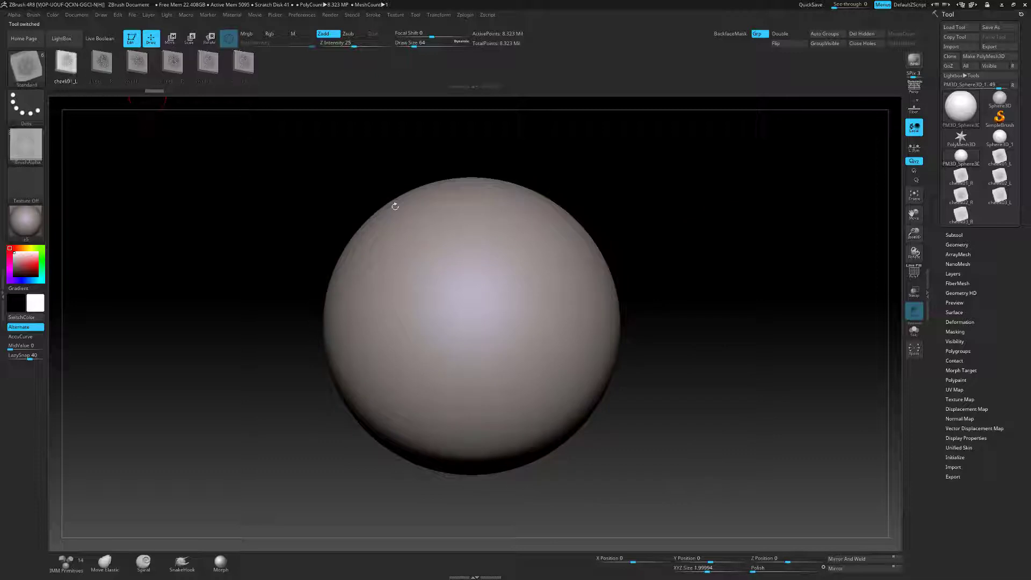
{"action": "left_click_drag", "start_coordinate": [676, 271], "coordinate": [658, 266]}
- Change the skin brush's stroke type to DragRect
{"action": "left_click_drag", "start_coordinate": [513, 253], "coordinate": [474, 330]}
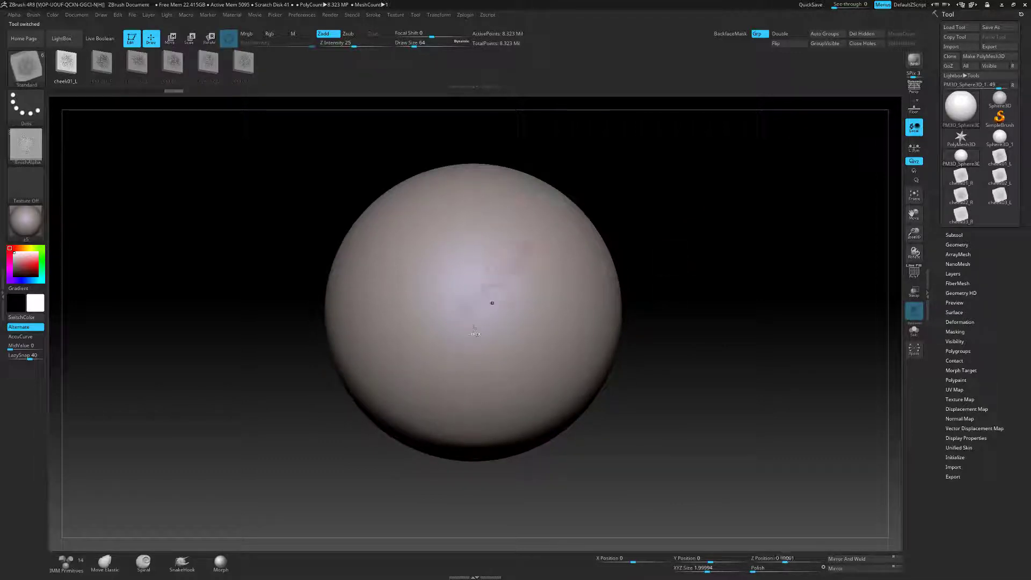
{"action": "left_click", "coordinate": [25, 107]}
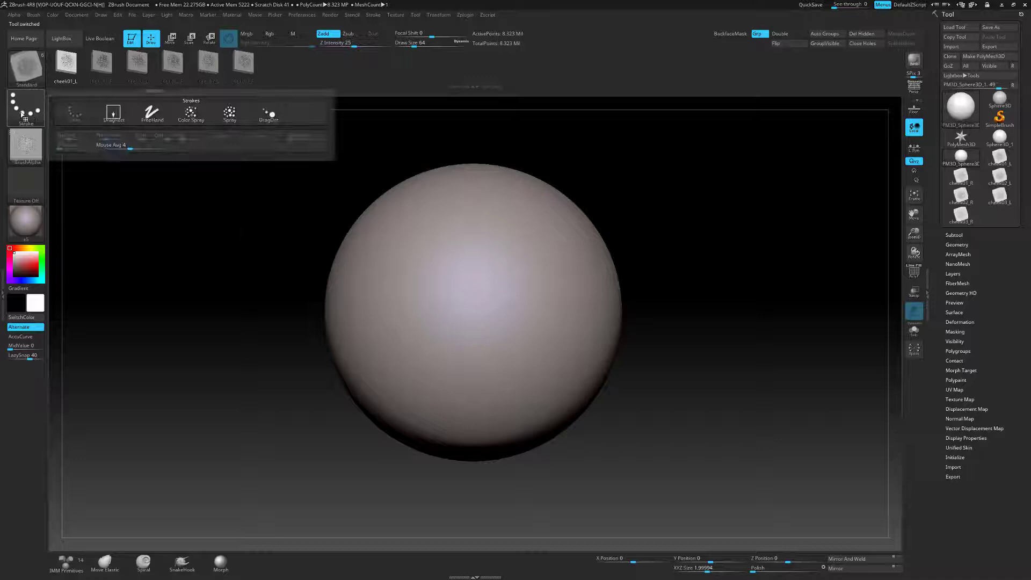
{"action": "left_click", "coordinate": [110, 114]}
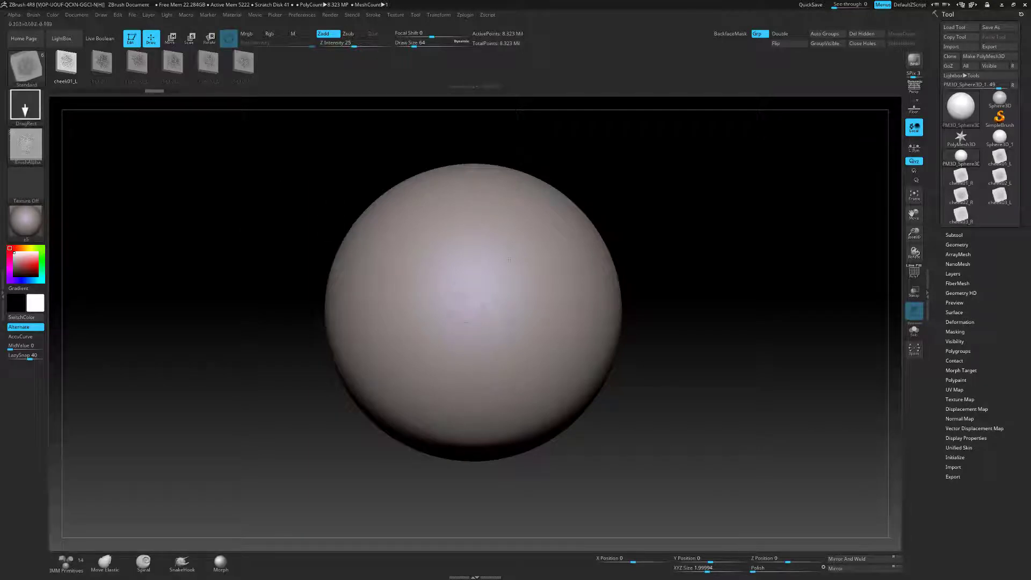
- Test-stamp the cheek01_L skin detail on the sphere's front, inspect its depth from the side, and undo the stamp
{"action": "mouse_move", "coordinate": [465, 299]}
{"action": "left_mouse_down"}
{"action": "mouse_move", "coordinate": [573, 173]}
{"action": "mouse_move", "coordinate": [596, 166]}
{"action": "mouse_move", "coordinate": [699, 220]}
{"action": "mouse_move", "coordinate": [693, 202]}
{"action": "mouse_move", "coordinate": [663, 202]}
{"action": "mouse_move", "coordinate": [753, 175]}
{"action": "mouse_move", "coordinate": [737, 191]}
{"action": "mouse_move", "coordinate": [748, 177]}
{"action": "mouse_move", "coordinate": [721, 184]}
{"action": "mouse_move", "coordinate": [727, 218]}
{"action": "mouse_move", "coordinate": [688, 228]}
{"action": "left_mouse_up"}
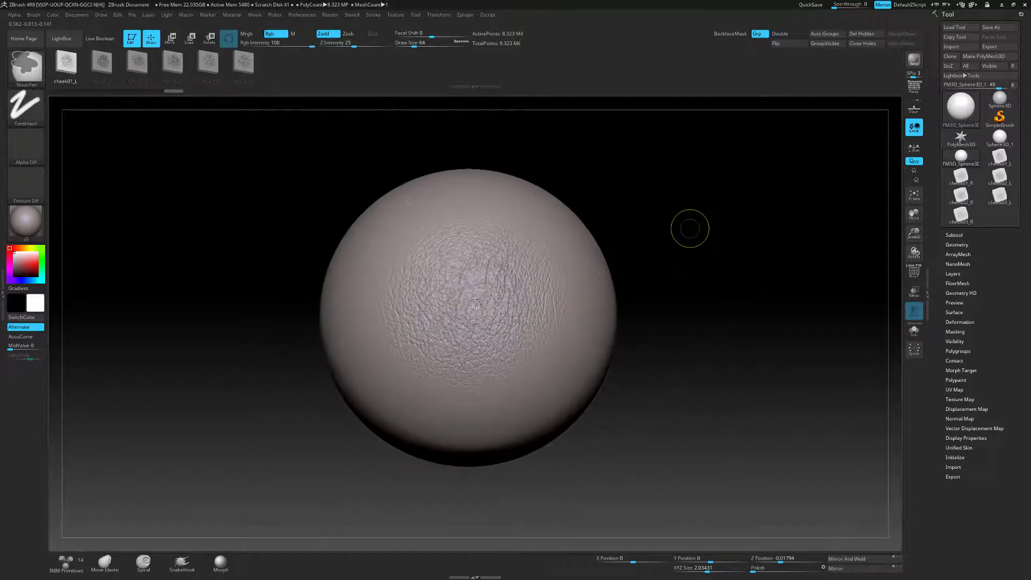
{"action": "key", "text": "ctrl+z"}
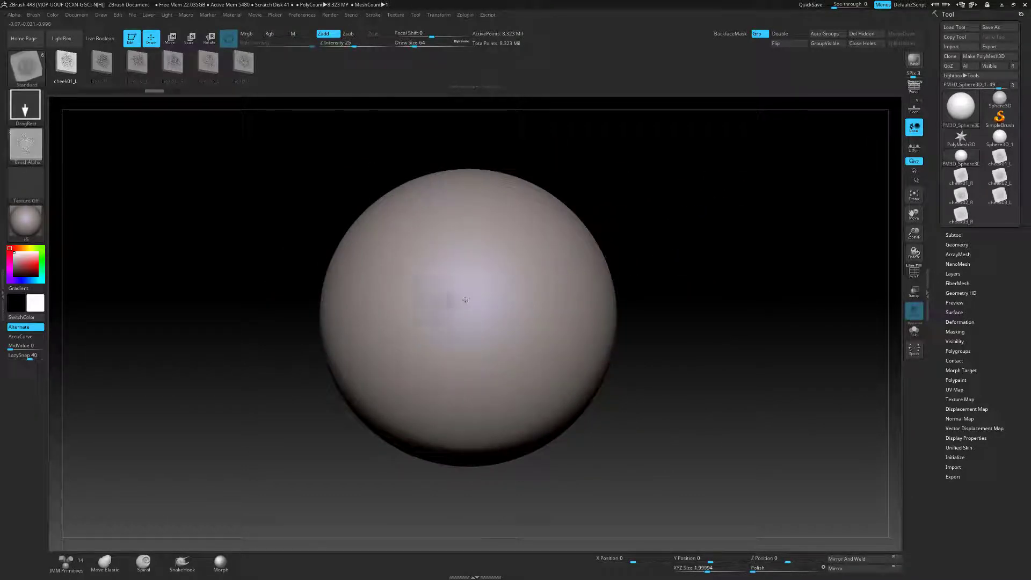
{"action": "left_click_drag", "start_coordinate": [461, 301], "coordinate": [493, 308]}
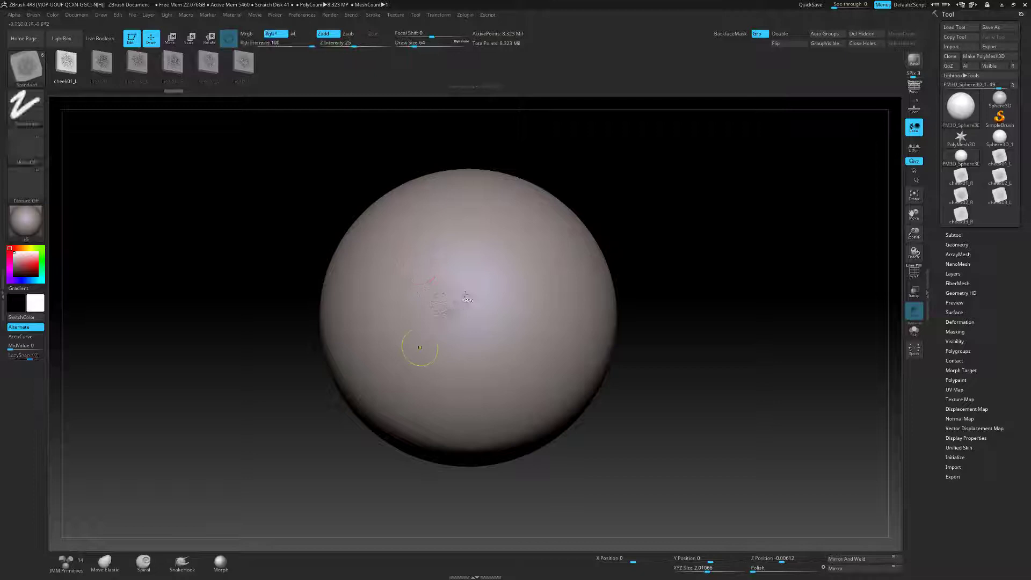
{"action": "key", "text": "ctrl+z"}
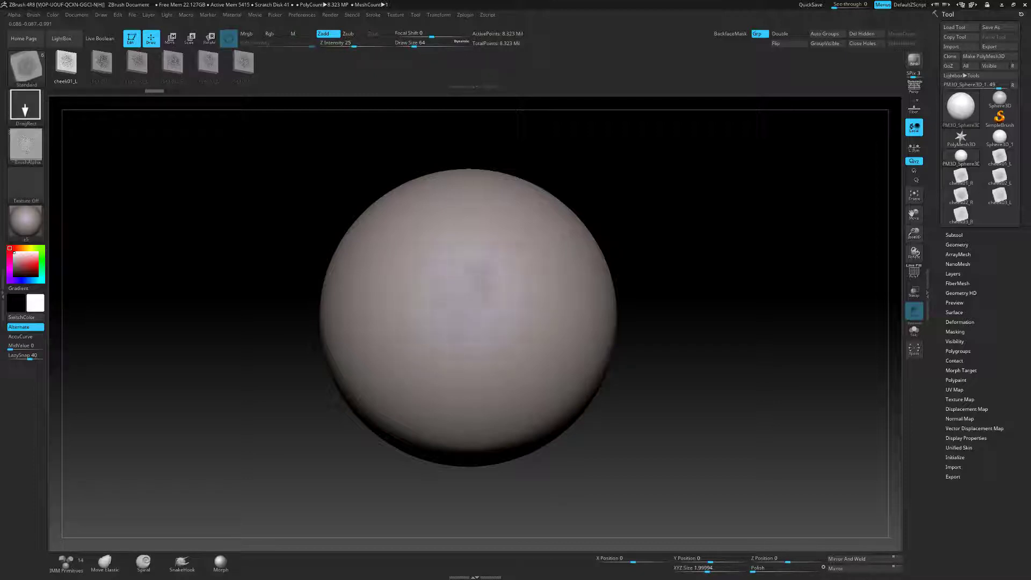
{"action": "key", "text": "ctrl+shift+z"}
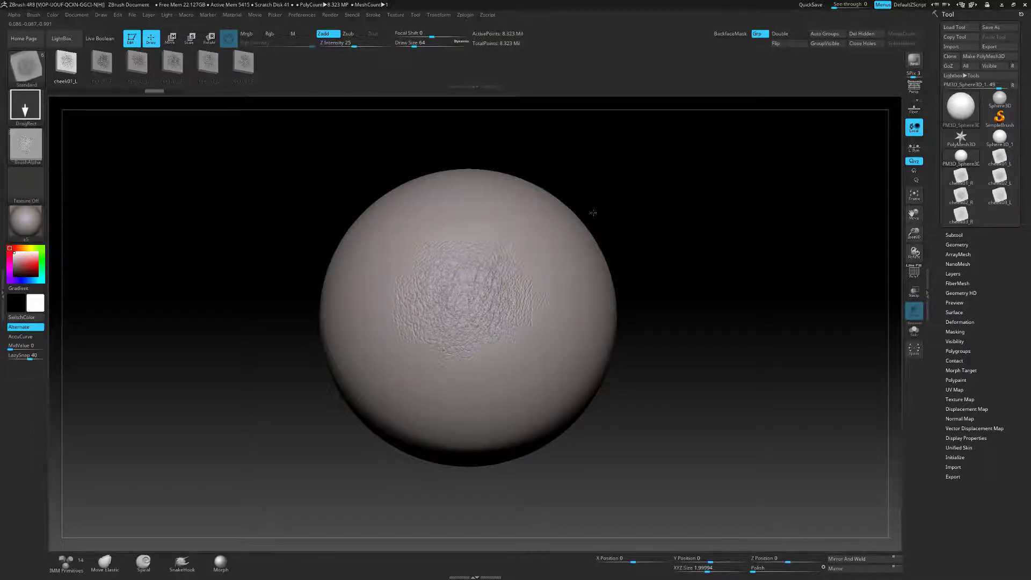
{"action": "left_click_drag", "start_coordinate": [669, 191], "coordinate": [640, 170]}
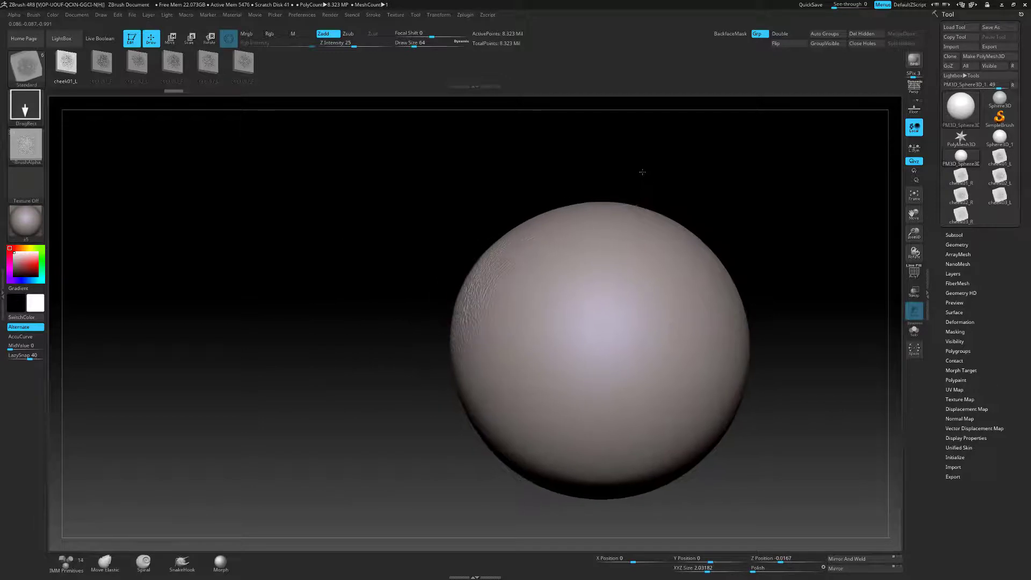
{"action": "key", "text": "ctrl+z"}
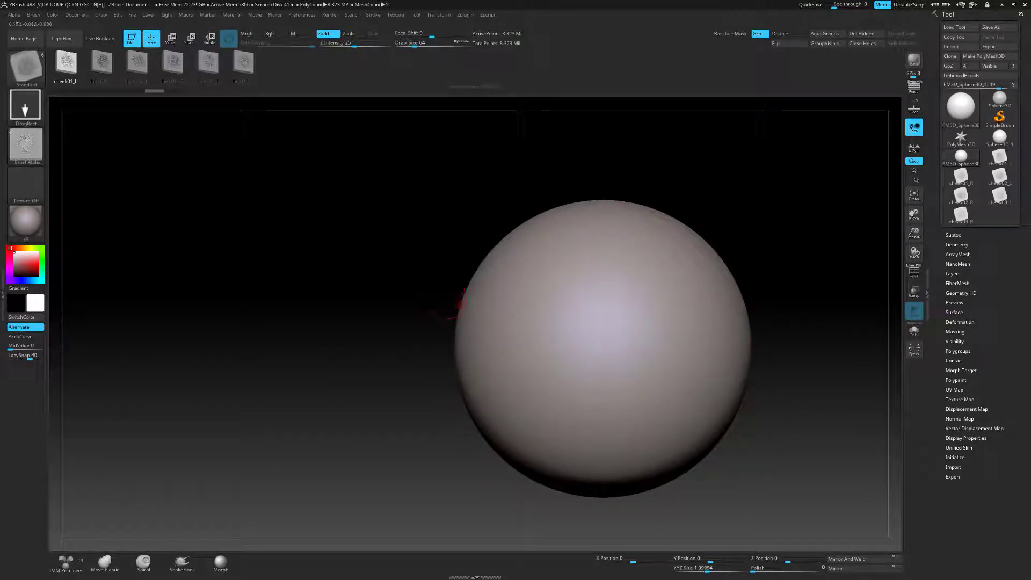
{"action": "left_click_drag", "start_coordinate": [415, 309], "coordinate": [461, 296]}
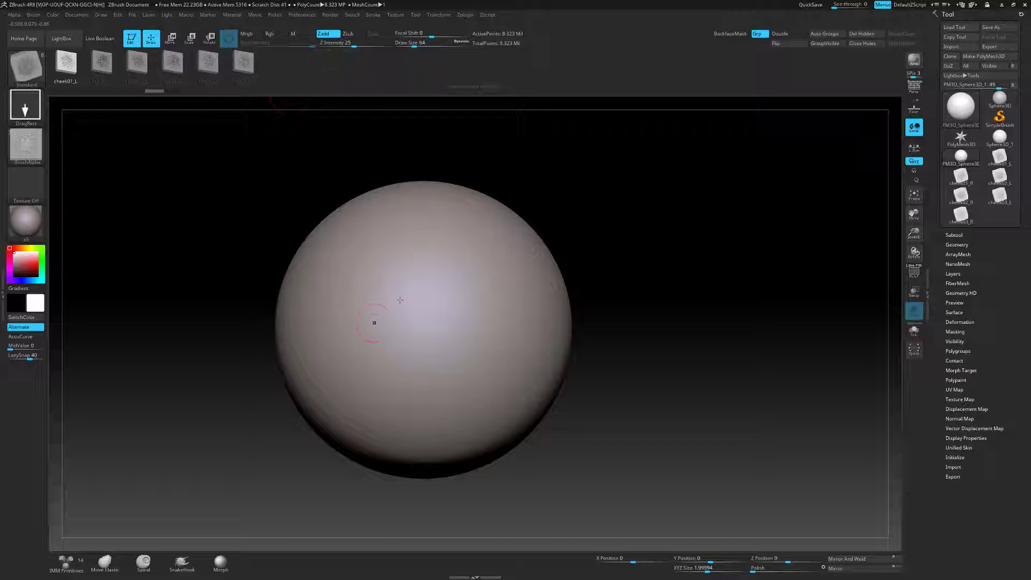
- Set the skin brush's depth Imbed to -50
{"action": "left_click", "coordinate": [33, 15]}
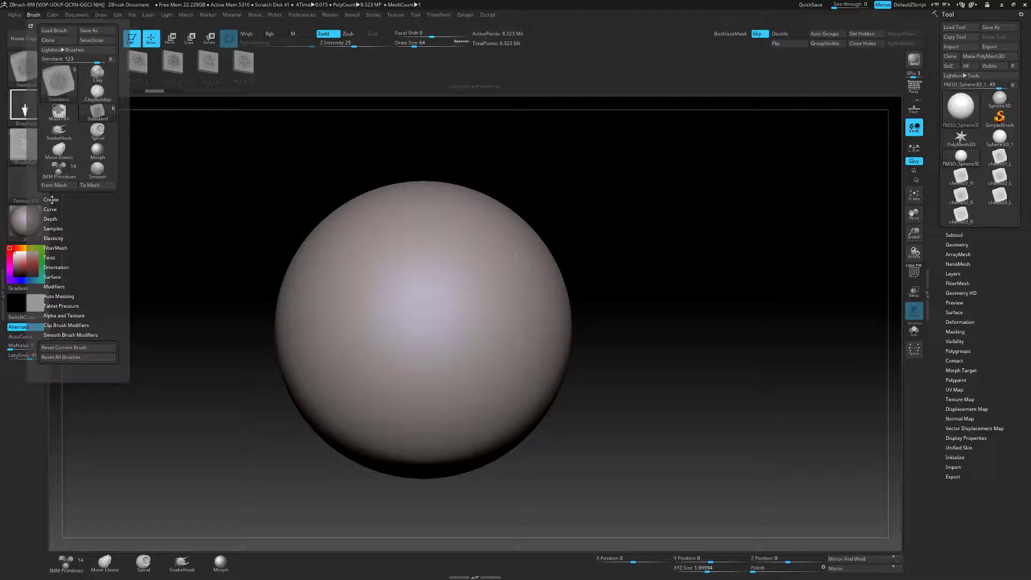
{"action": "left_click", "coordinate": [50, 219]}
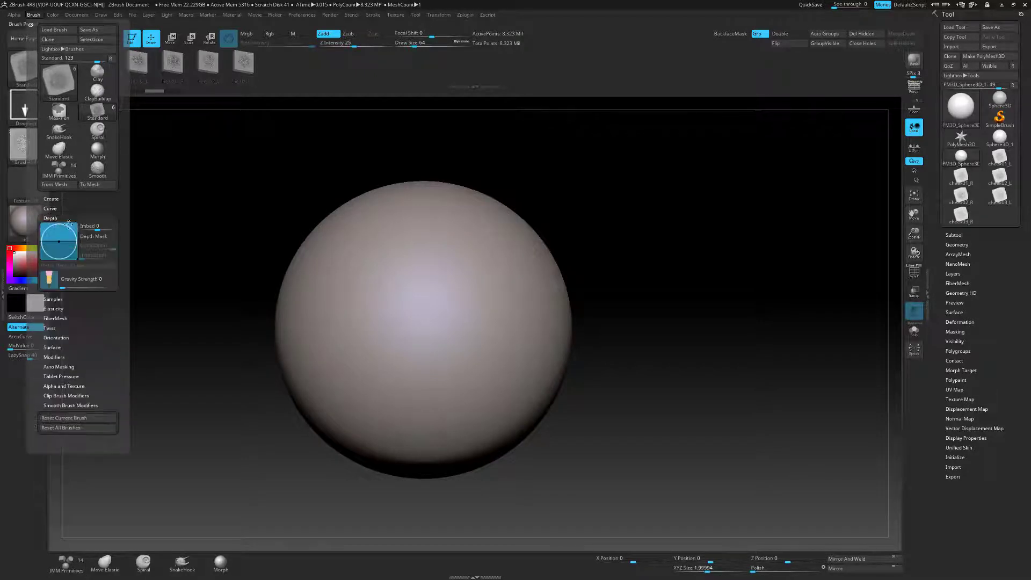
{"action": "left_click", "coordinate": [95, 226]}
{"action": "type", "text": "-50"}
{"action": "key", "text": "Return"}
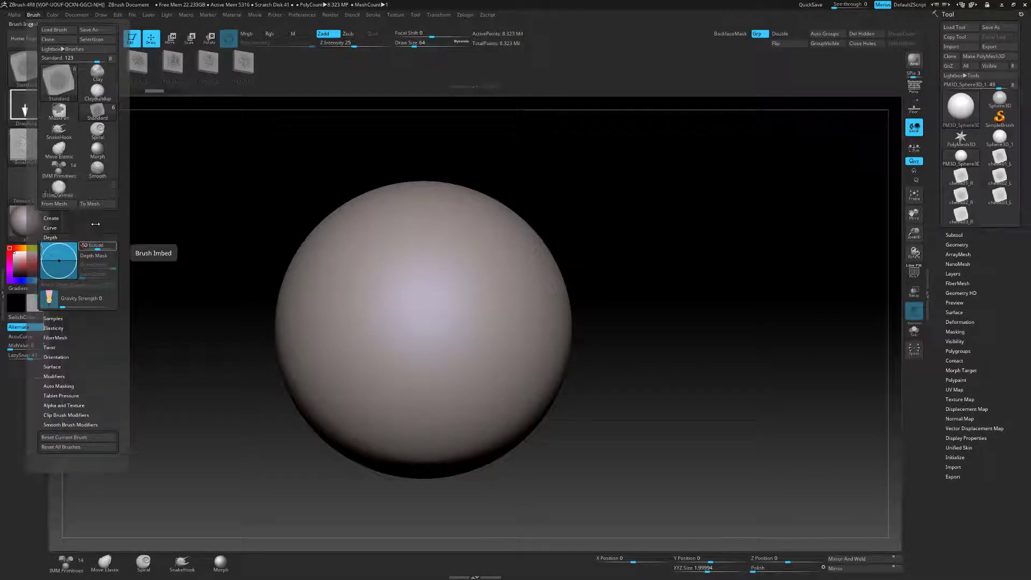
{"action": "key", "text": "Return"}
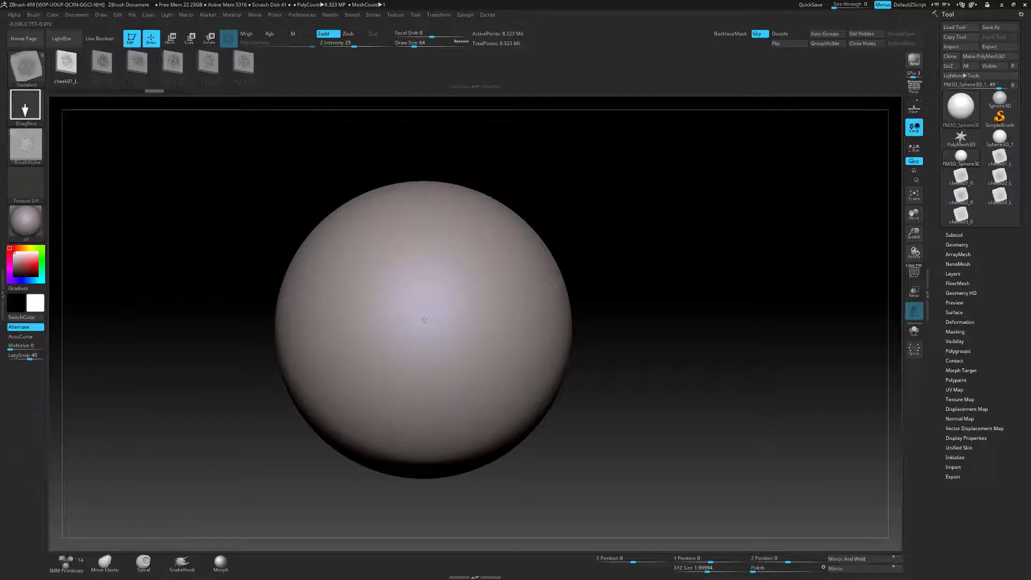
- Test-stamp the cheek01_L detail on the sphere with the adjusted Imbed depth, inspect it, and undo it
{"action": "mouse_move", "coordinate": [424, 320]}
{"action": "left_mouse_down"}
{"action": "mouse_move", "coordinate": [445, 304]}
{"action": "mouse_move", "coordinate": [376, 349]}
{"action": "mouse_move", "coordinate": [483, 291]}
{"action": "left_mouse_up"}
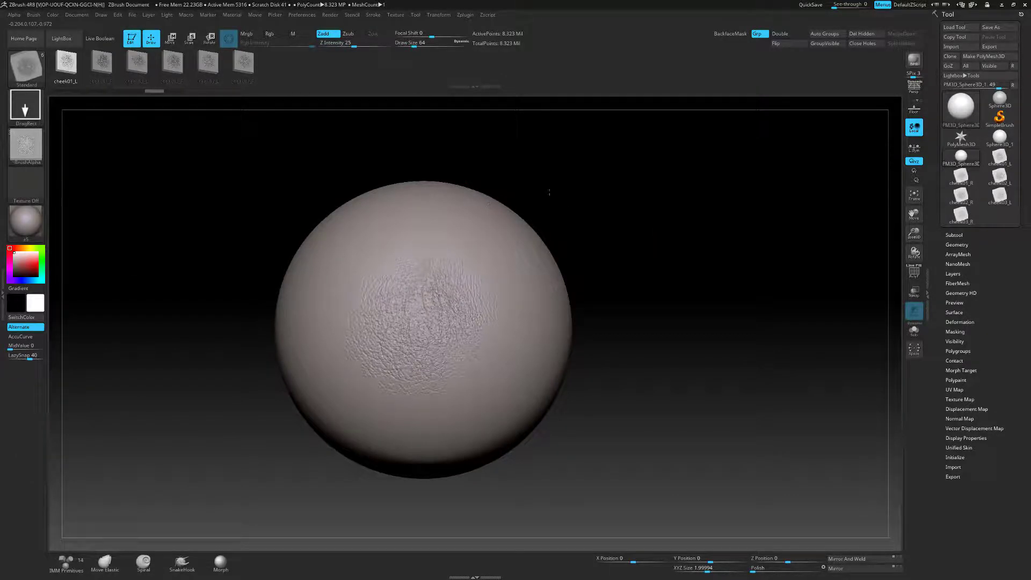
{"action": "left_click_drag", "start_coordinate": [583, 201], "coordinate": [572, 232]}
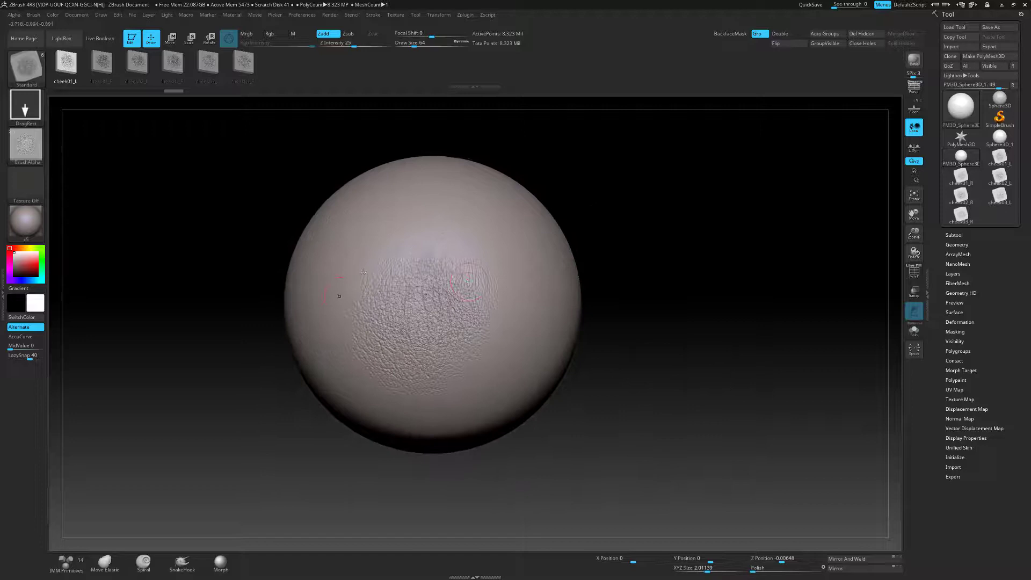
{"action": "key", "text": "ctrl+z"}
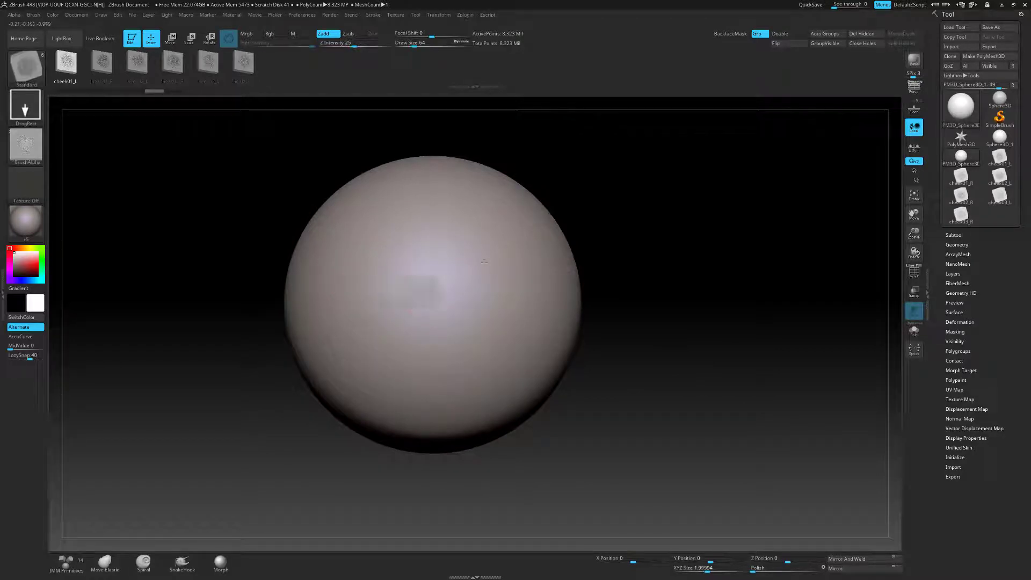
{"action": "key", "text": "ctrl+z"}
{"action": "key", "text": "ctrl+z"}
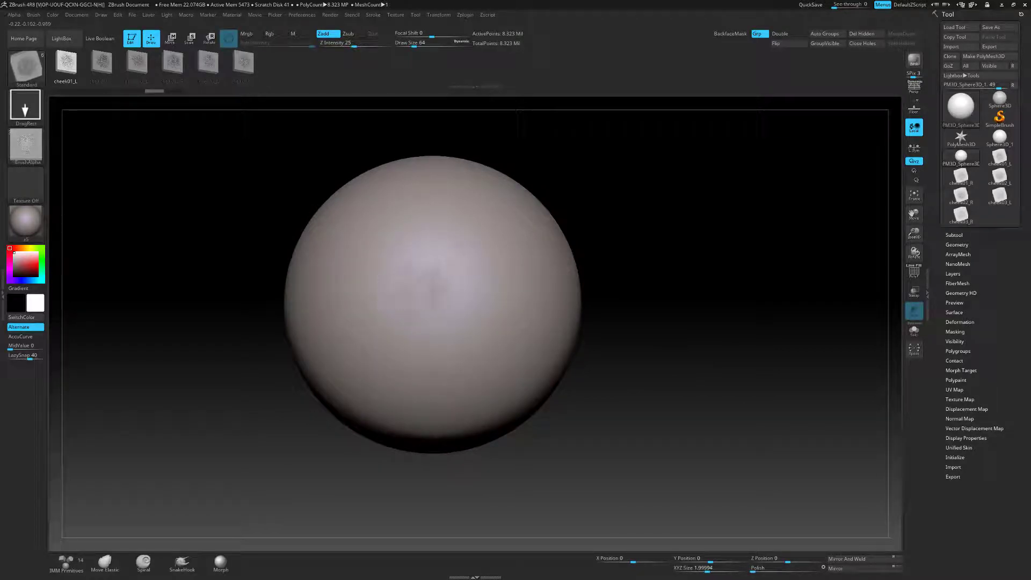
- Clear the remaining test stamps and stamp the cheek01_L skin detail left of the sphere's centre
{"action": "key", "text": "ctrl+z"}
{"action": "key", "text": "ctrl+z"}
{"action": "key", "text": "ctrl+shift+z"}
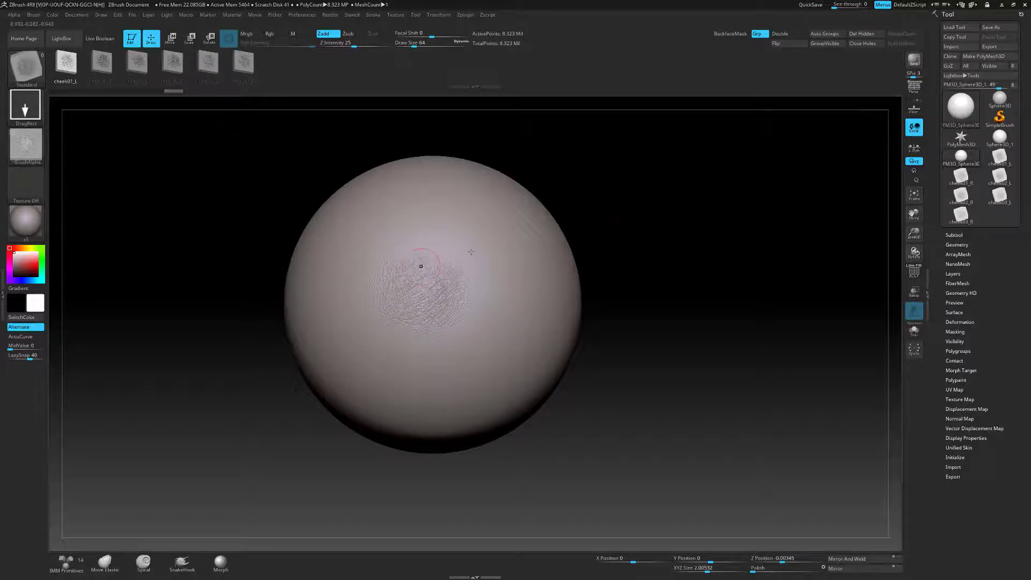
{"action": "key", "text": "ctrl+z"}
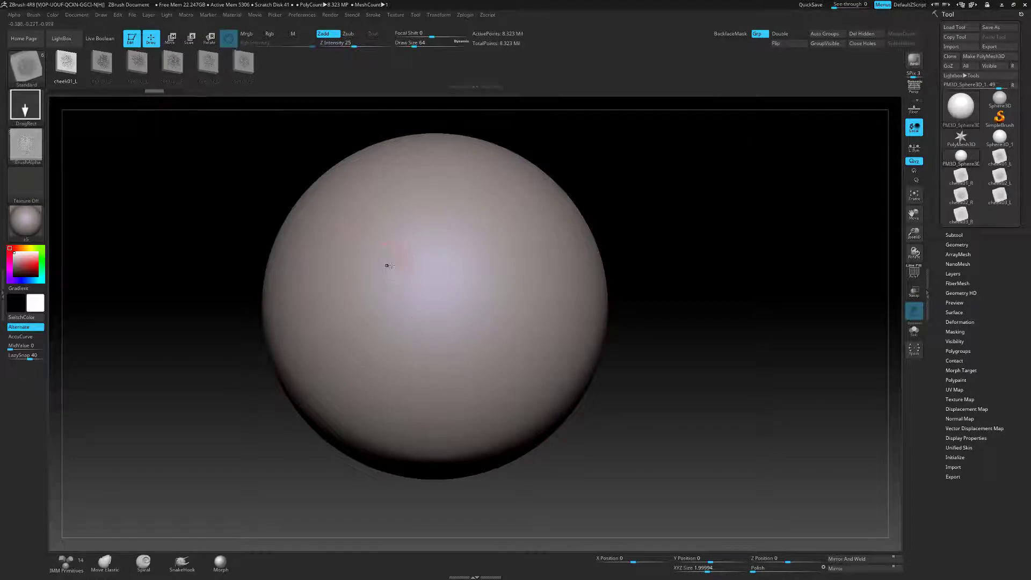
{"action": "mouse_move", "coordinate": [436, 217]}
{"action": "left_mouse_down"}
{"action": "mouse_move", "coordinate": [400, 288]}
{"action": "mouse_move", "coordinate": [371, 297]}
{"action": "left_mouse_up"}
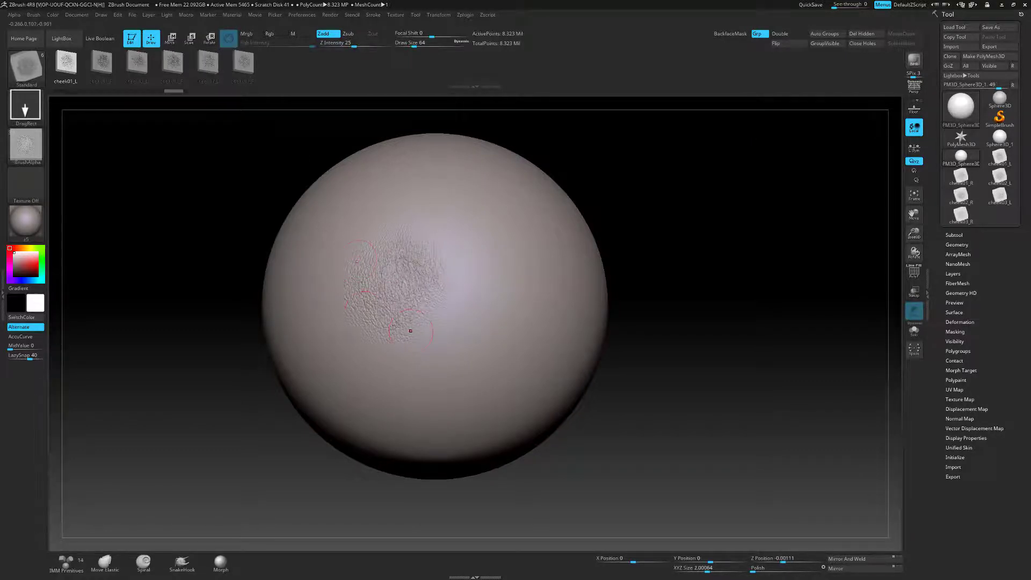
- Undo the last cheek01_L test stamp and set the brush's depth Imbed to -60
{"action": "key", "text": "ctrl+z"}
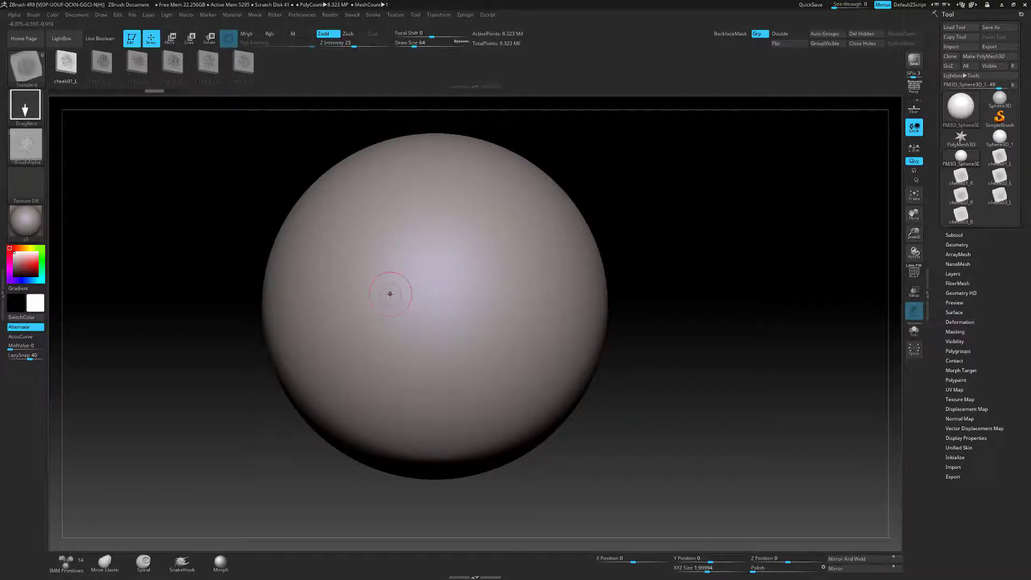
{"action": "left_click", "coordinate": [32, 15]}
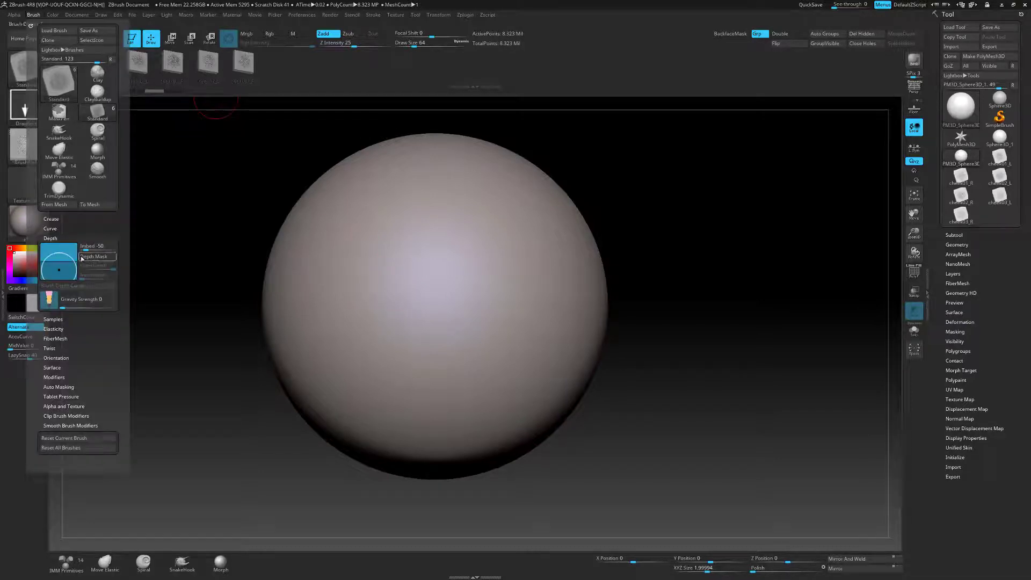
{"action": "key", "text": "Return"}
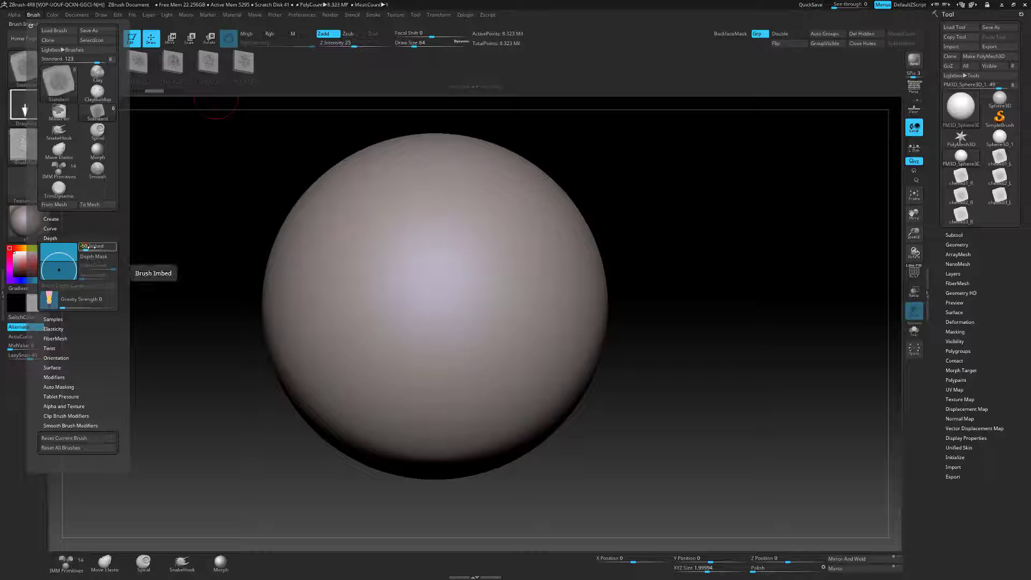
- Test-stamp the cheek01_L detail near the sphere's centre, inspect its depth from the side, and undo the stamp
{"action": "left_click_drag", "start_coordinate": [429, 295], "coordinate": [473, 360]}
{"action": "left_click_drag", "start_coordinate": [697, 181], "coordinate": [649, 174]}
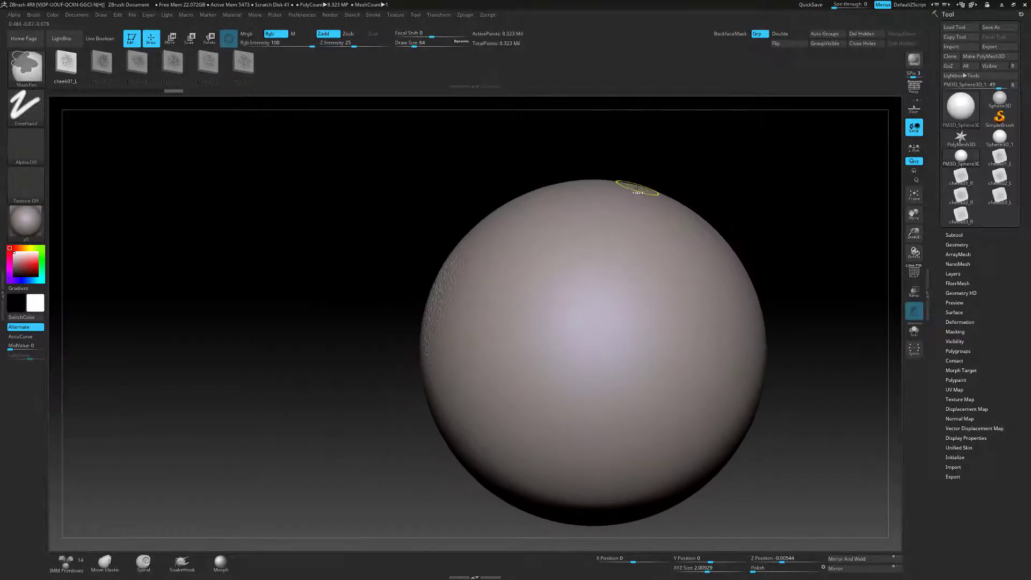
{"action": "key", "text": "ctrl+z"}
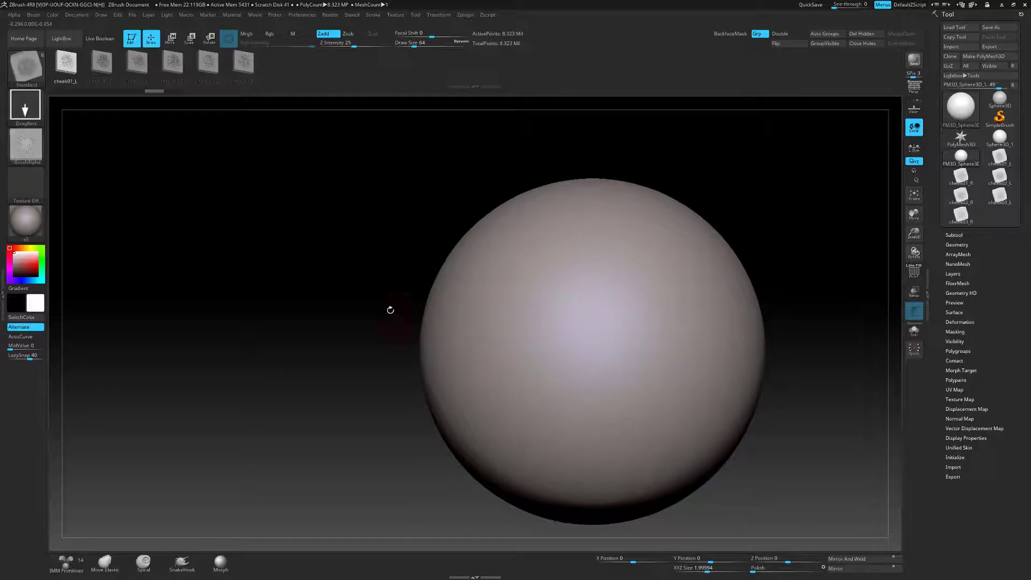
- Set the skin brush's Z Intensity to 15
{"action": "left_click_drag", "start_coordinate": [390, 310], "coordinate": [559, 196]}
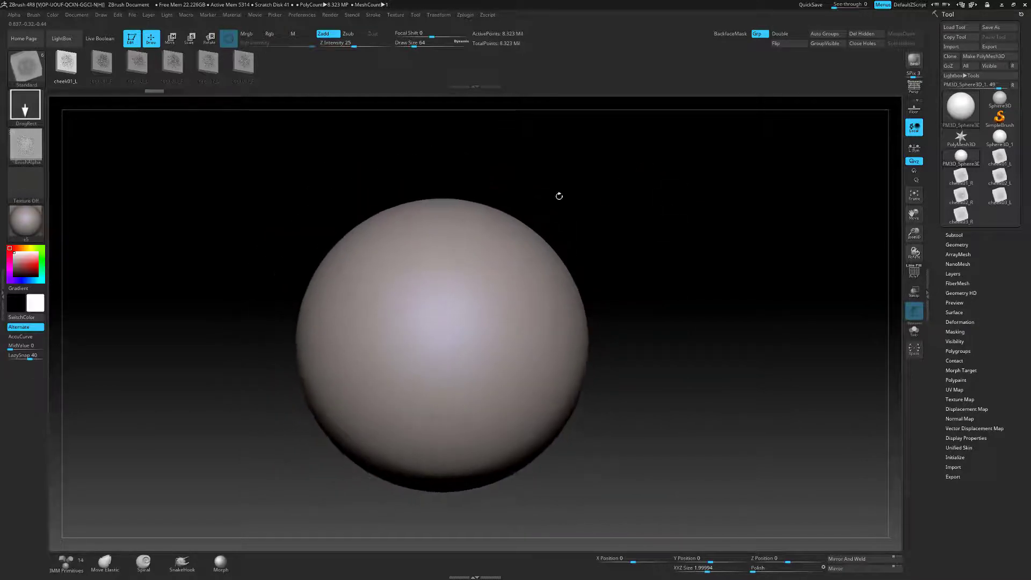
{"action": "left_click", "coordinate": [337, 44]}
{"action": "type", "text": "6"}
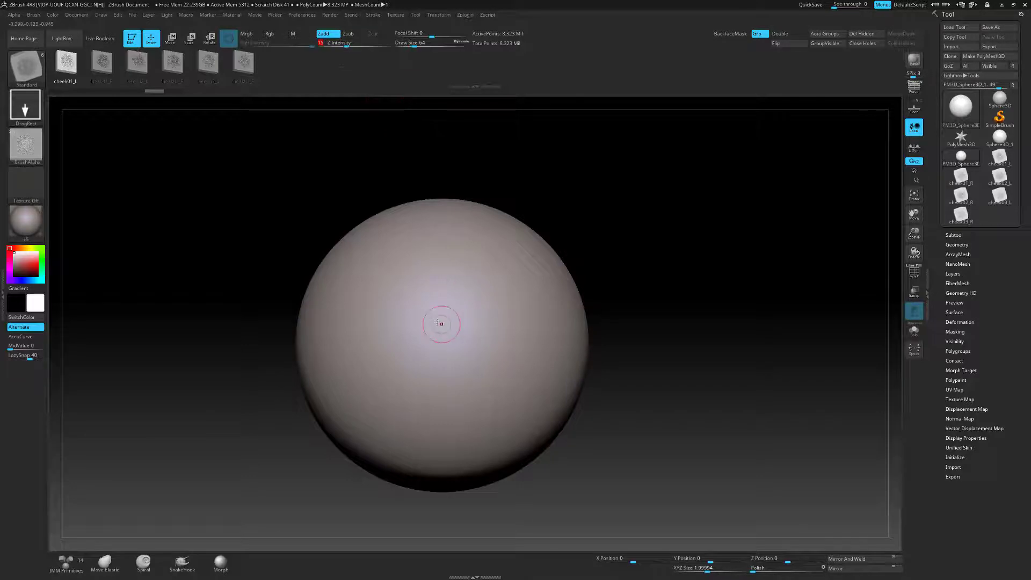
{"action": "key", "text": "Return"}
- Stamp overlapping cheek01_L skin detail over the sphere's front and view the surface from another angle
{"action": "mouse_move", "coordinate": [645, 208]}
{"action": "left_mouse_down", "text": "alt"}
{"action": "mouse_move", "coordinate": [749, 215]}
{"action": "mouse_move", "coordinate": [793, 168]}
{"action": "mouse_move", "coordinate": [725, 217]}
{"action": "mouse_move", "coordinate": [736, 198]}
{"action": "mouse_move", "coordinate": [792, 188]}
{"action": "mouse_move", "coordinate": [659, 286]}
{"action": "left_mouse_up", "text": "alt"}
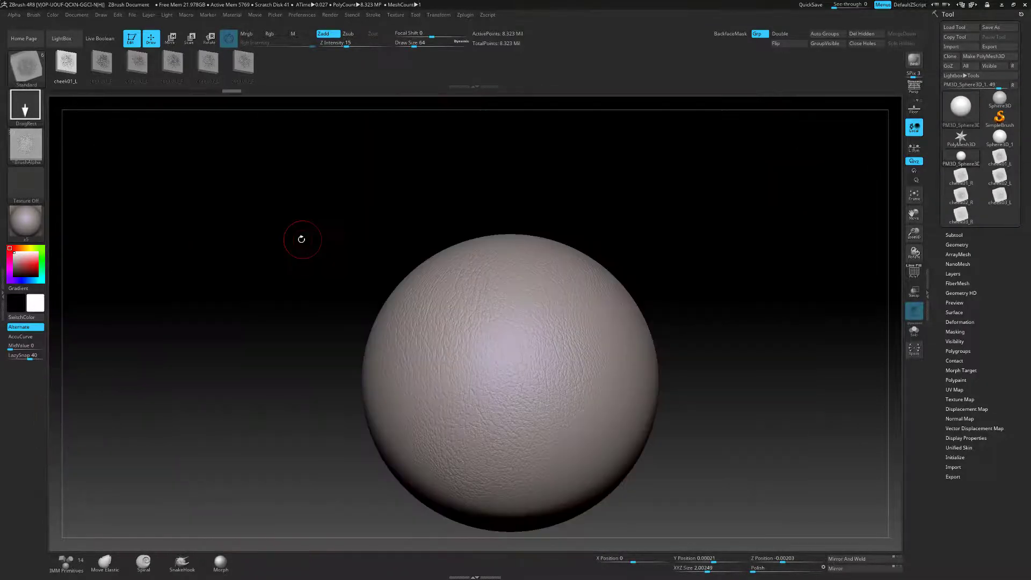
{"action": "left_click_drag", "start_coordinate": [292, 233], "coordinate": [352, 231]}
{"action": "mouse_move", "coordinate": [590, 214]}
{"action": "left_mouse_down", "text": "alt"}
{"action": "mouse_move", "coordinate": [596, 191]}
{"action": "mouse_move", "coordinate": [624, 174]}
{"action": "left_mouse_up", "text": "alt"}
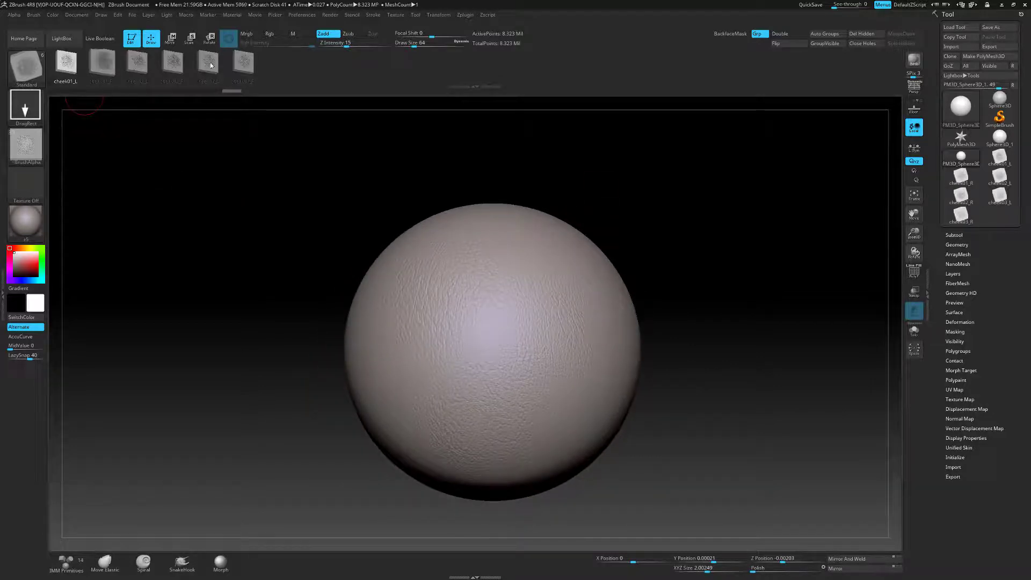
- Set the depth Imbed to -60 for the cheek01_R and cheek02_L alphas of the brush
{"action": "left_click", "coordinate": [33, 14]}
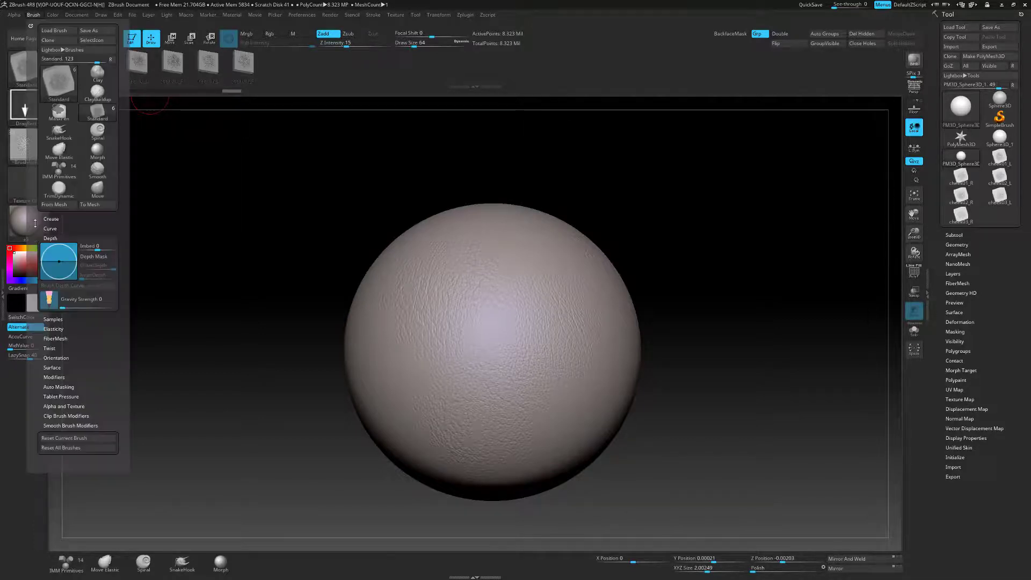
{"action": "left_click", "coordinate": [33, 15]}
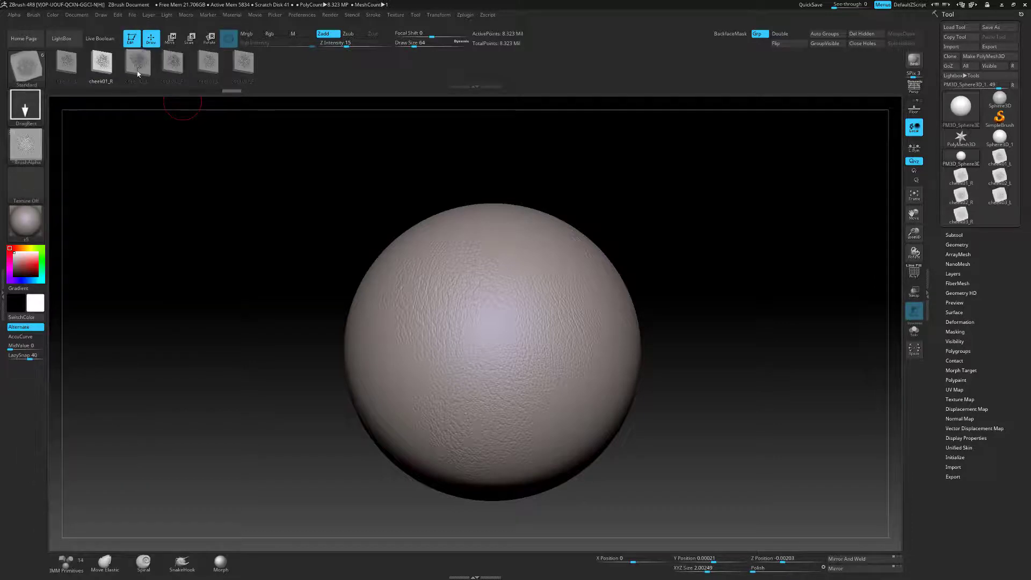
{"action": "left_click", "coordinate": [39, 18]}
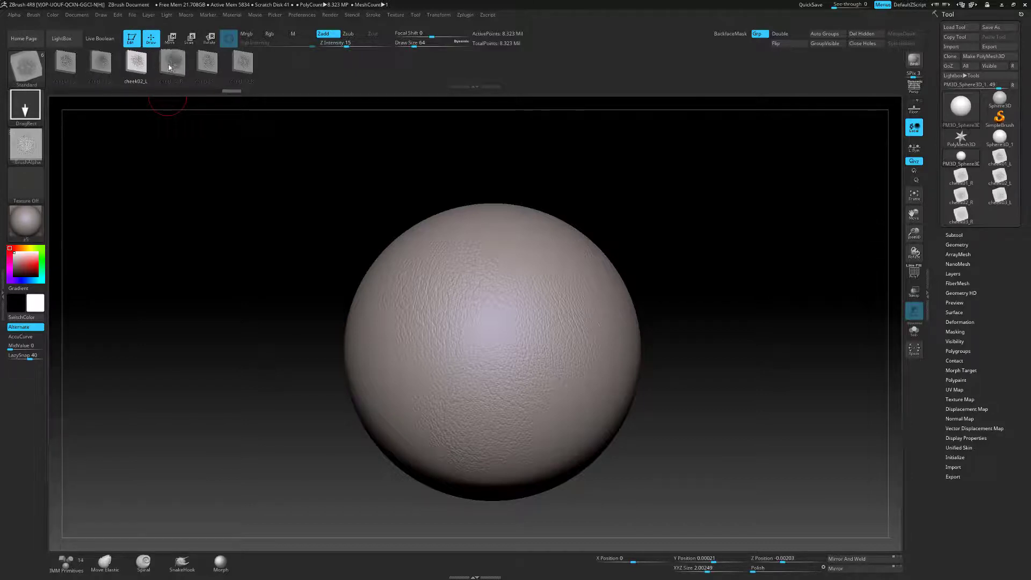
- Select the cheek02_R alpha, dock the Brush palette in the side tray and bring its Depth settings into view
{"action": "left_click", "coordinate": [34, 15]}
{"action": "left_click_drag", "start_coordinate": [30, 24], "coordinate": [25, 27]}
{"action": "left_click", "coordinate": [4, 294]}
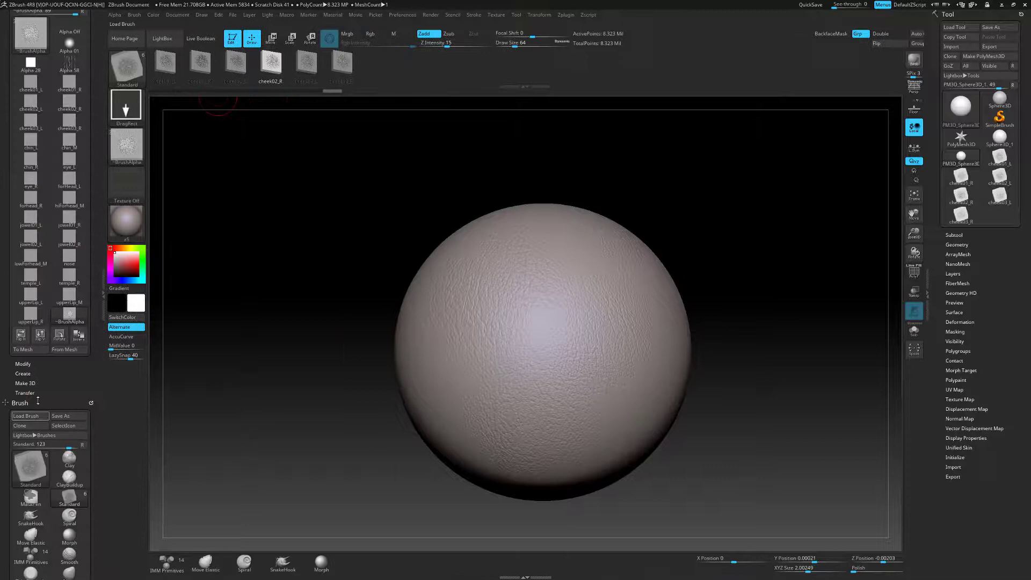
{"action": "left_click_drag", "start_coordinate": [37, 401], "coordinate": [38, 50]}
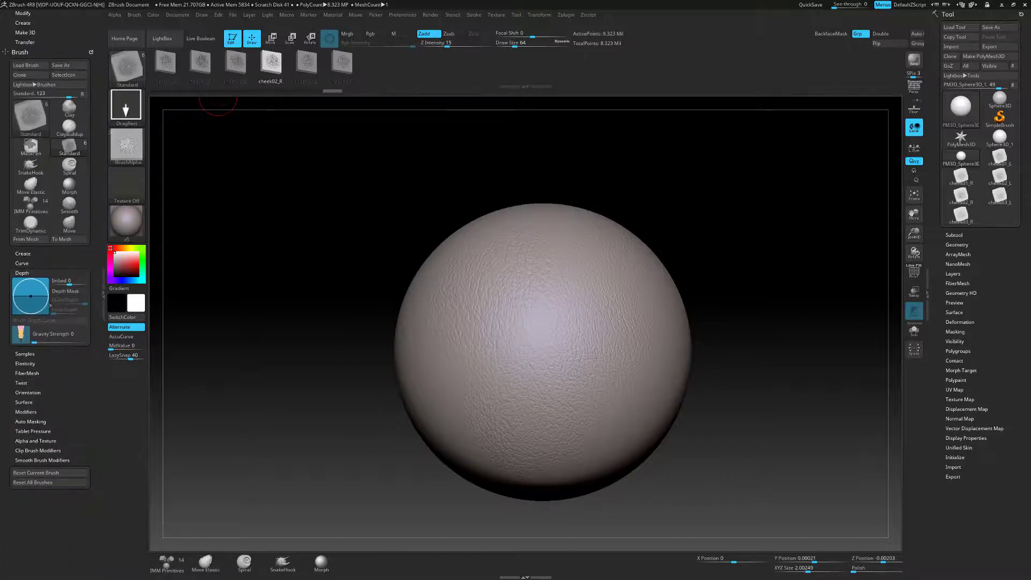
- Check the cheek01_R depth setting and set the cheek02_R alpha's Imbed to -60
{"action": "left_click", "coordinate": [202, 72]}
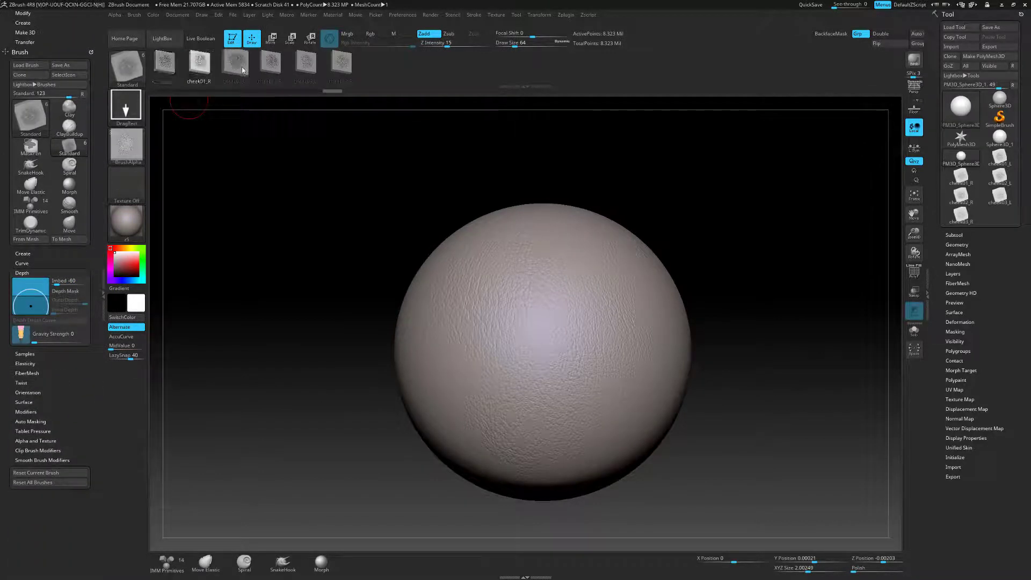
{"action": "left_click", "coordinate": [262, 82]}
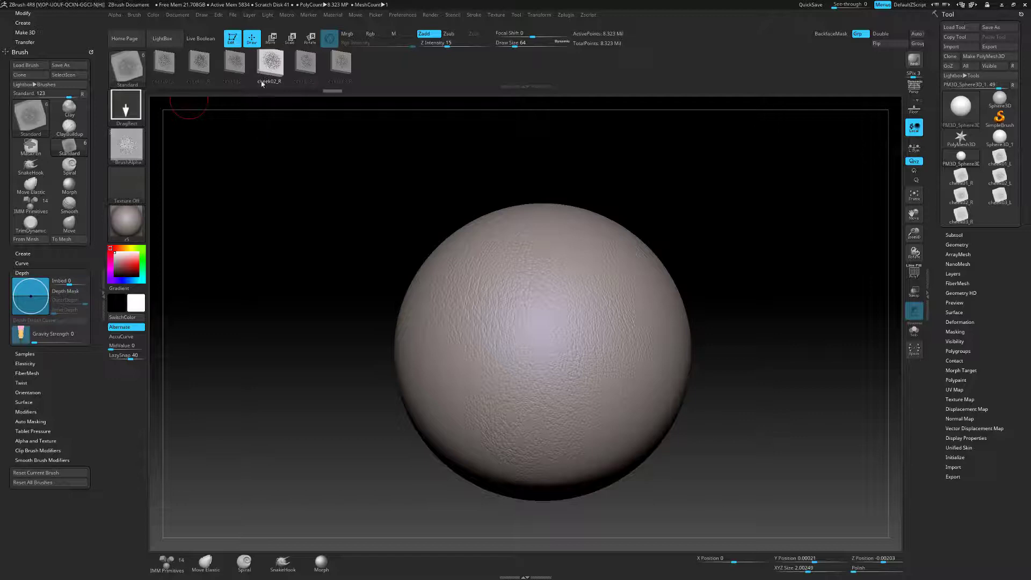
{"action": "left_click", "coordinate": [64, 276]}
{"action": "type", "text": "-60"}
{"action": "key", "text": "Return"}
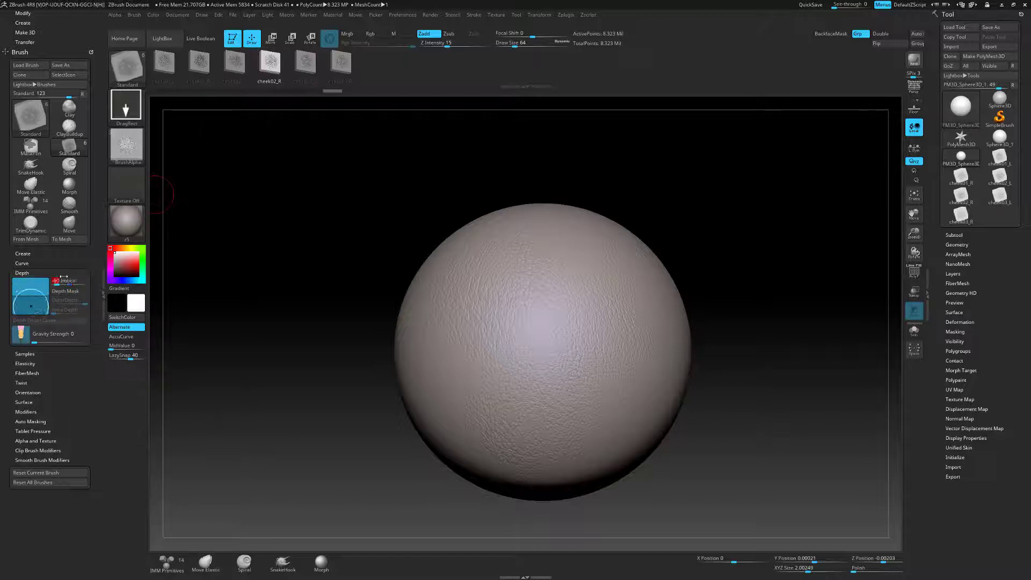
- Set the depth Imbed to -60 for the cheek03_L and cheek03_R alphas and recheck the other cheek alphas
{"action": "left_click", "coordinate": [305, 63]}
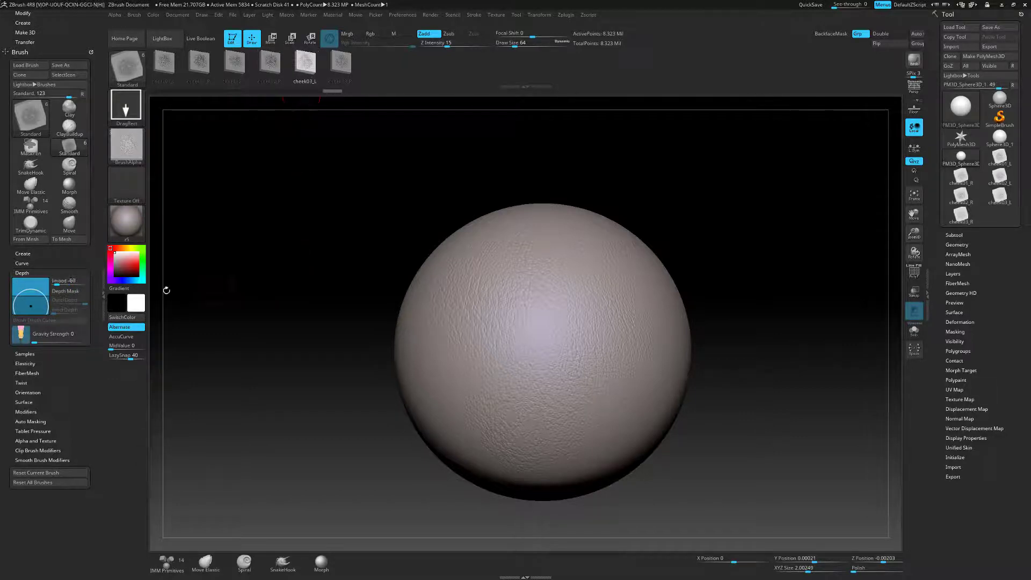
{"action": "left_click", "coordinate": [345, 65]}
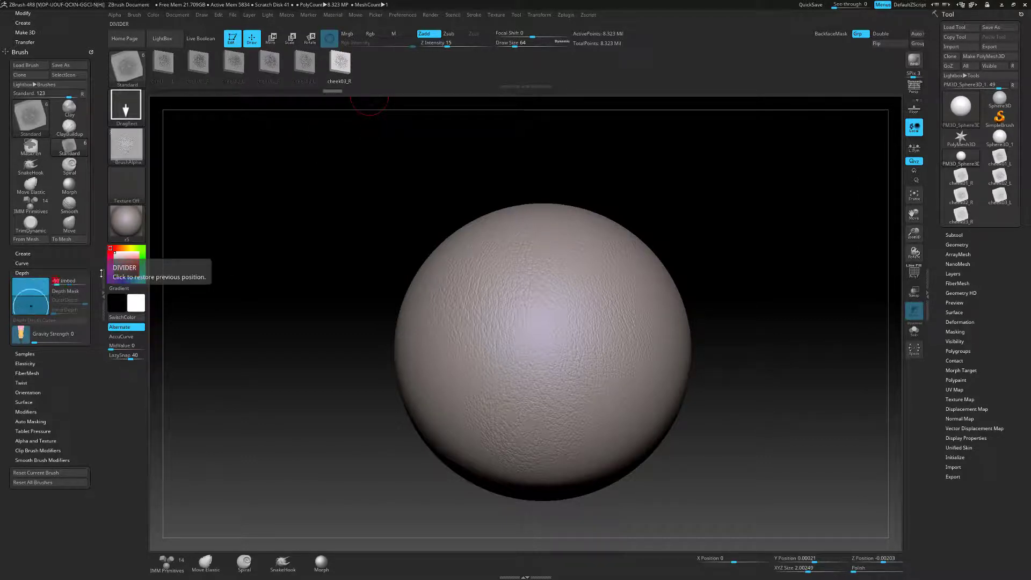
{"action": "left_click", "coordinate": [299, 69]}
{"action": "left_click", "coordinate": [271, 69]}
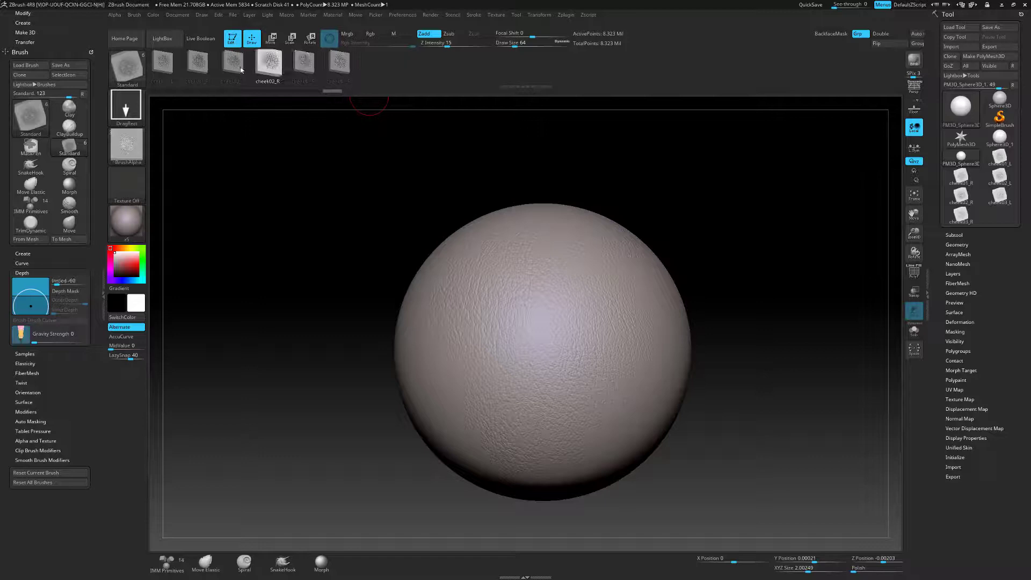
{"action": "left_click", "coordinate": [232, 66]}
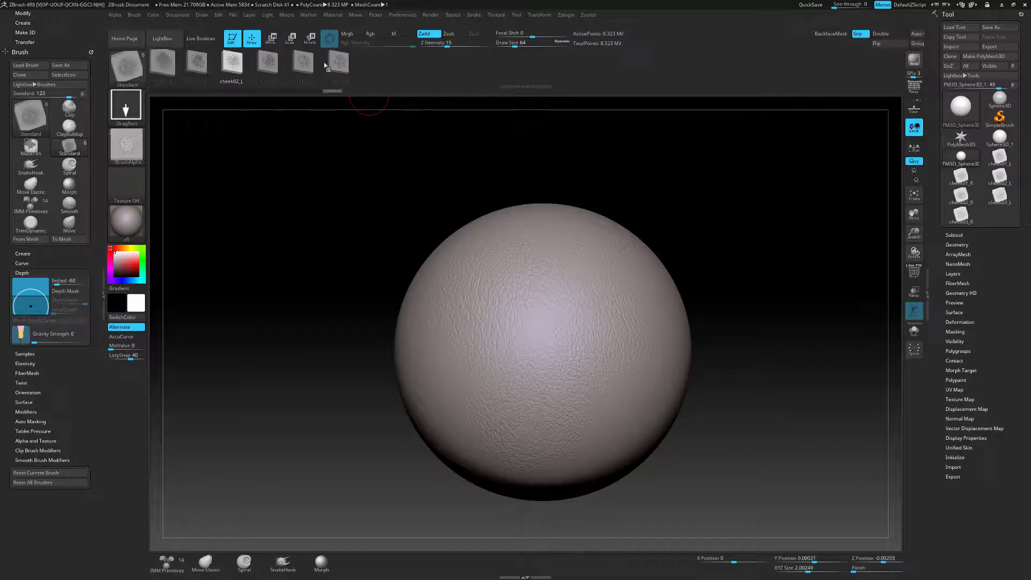
- Save the configured multi-alpha skin brush as a brush preset file
{"action": "left_click", "coordinate": [129, 69]}
{"action": "left_click", "coordinate": [214, 289]}
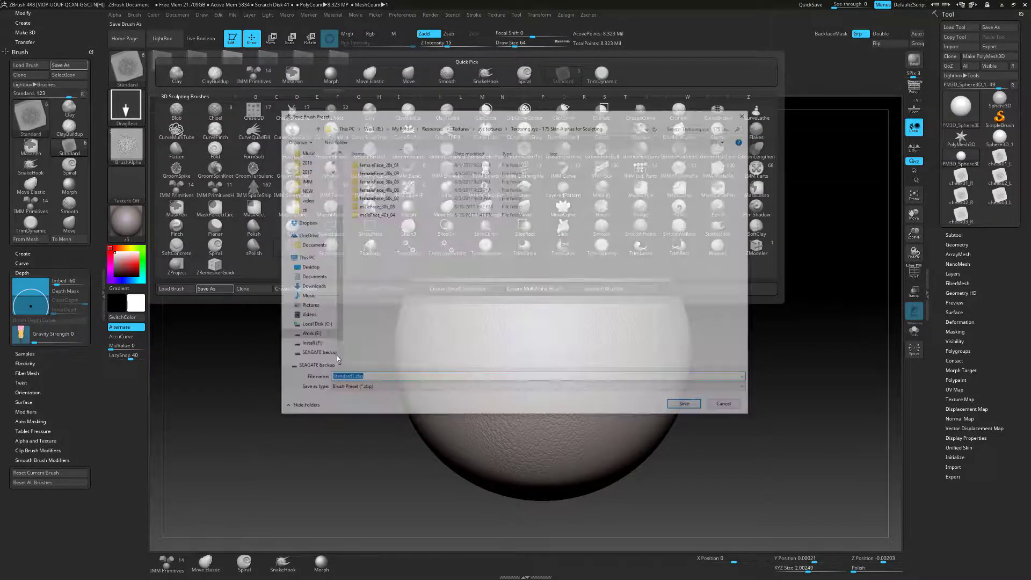
{"action": "left_click", "coordinate": [690, 404]}
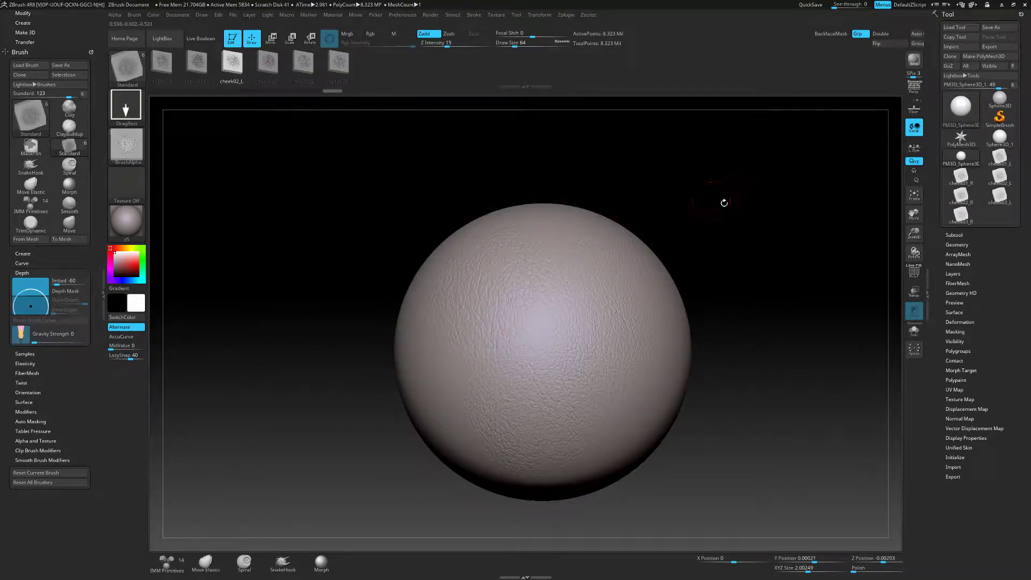
{"action": "left_click_drag", "start_coordinate": [723, 202], "coordinate": [625, 256]}
{"action": "left_click_drag", "start_coordinate": [432, 242], "coordinate": [639, 180]}
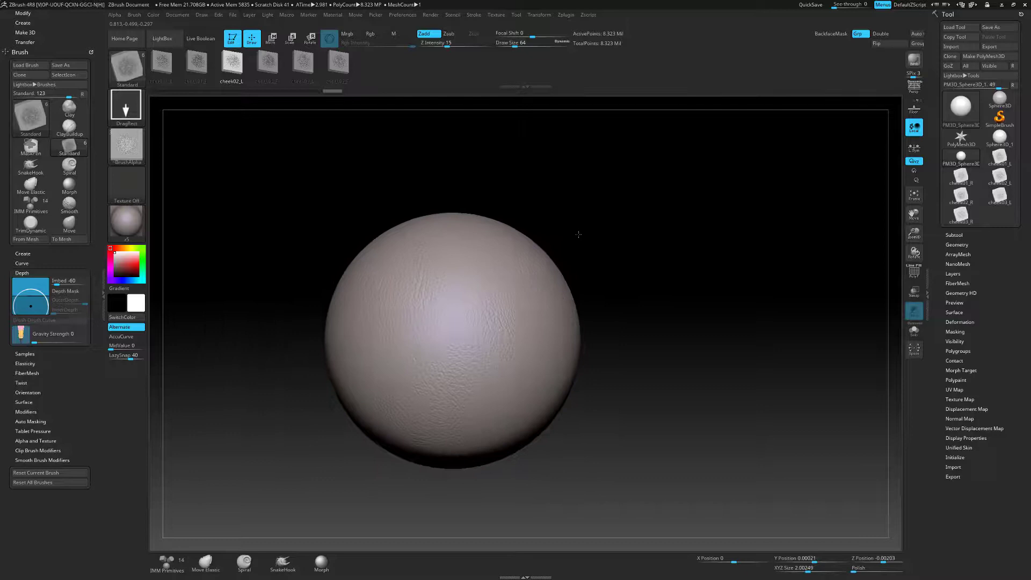
{"action": "left_click_drag", "start_coordinate": [579, 234], "coordinate": [506, 283]}
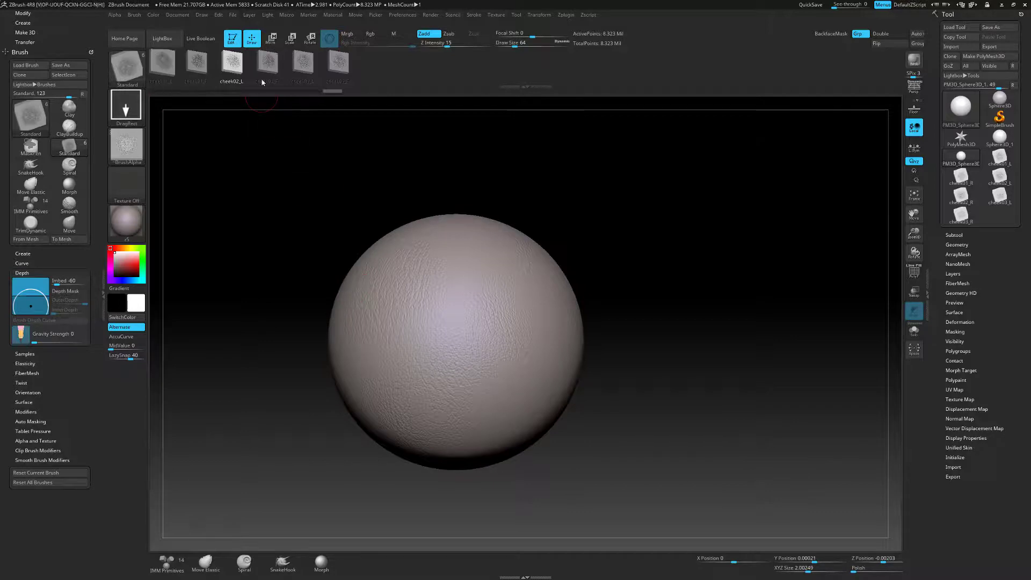
{"action": "mouse_move", "coordinate": [558, 210]}
{"action": "left_mouse_down"}
{"action": "mouse_move", "coordinate": [591, 207]}
{"action": "mouse_move", "coordinate": [606, 193]}
{"action": "mouse_move", "coordinate": [601, 205]}
{"action": "mouse_move", "coordinate": [601, 189]}
{"action": "mouse_move", "coordinate": [672, 221]}
{"action": "left_mouse_up"}
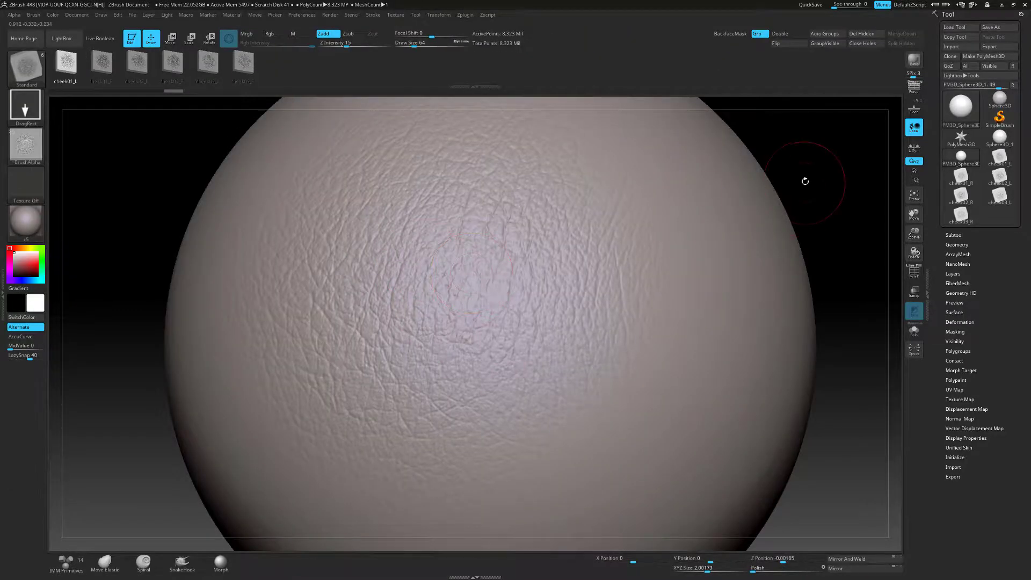
- Stamp further cheek01_L skin patches around the sphere to fill bare areas and inspect the coverage from several angles
{"action": "left_click_drag", "start_coordinate": [805, 181], "coordinate": [787, 201]}
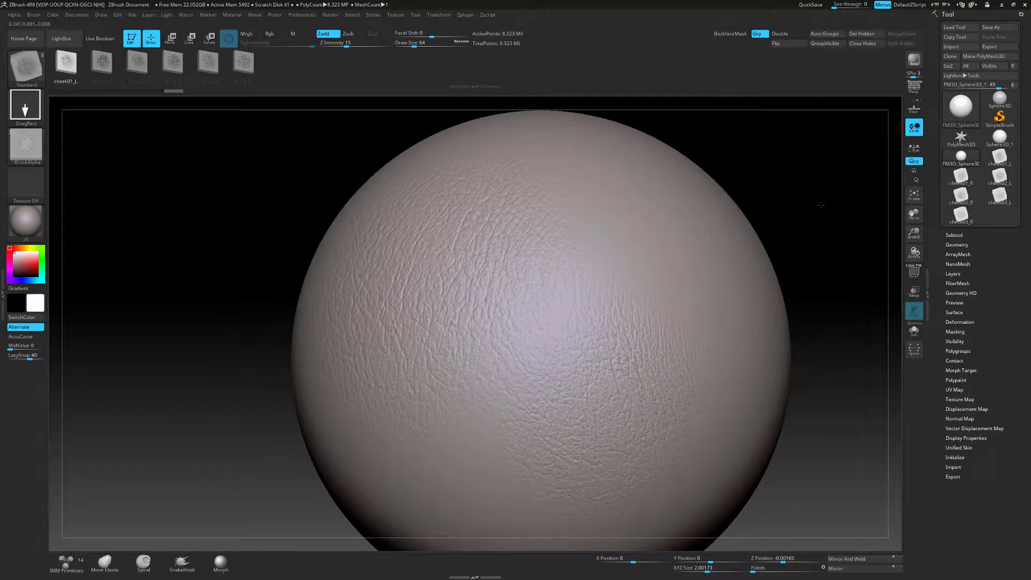
{"action": "left_click_drag", "start_coordinate": [792, 209], "coordinate": [769, 218]}
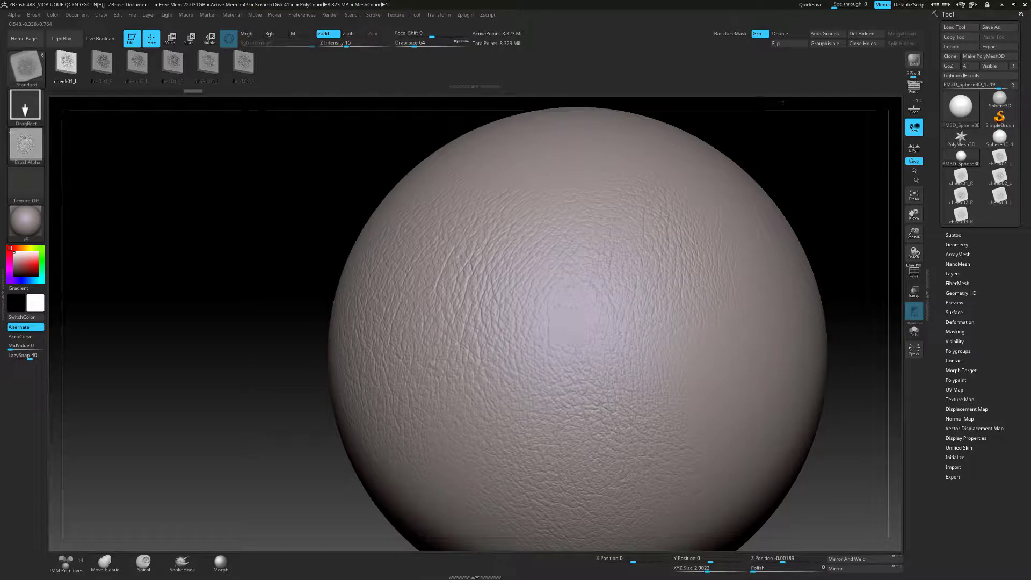
{"action": "left_click_drag", "start_coordinate": [804, 169], "coordinate": [826, 256], "text": "alt"}
{"action": "left_click_drag", "start_coordinate": [295, 377], "coordinate": [282, 417]}
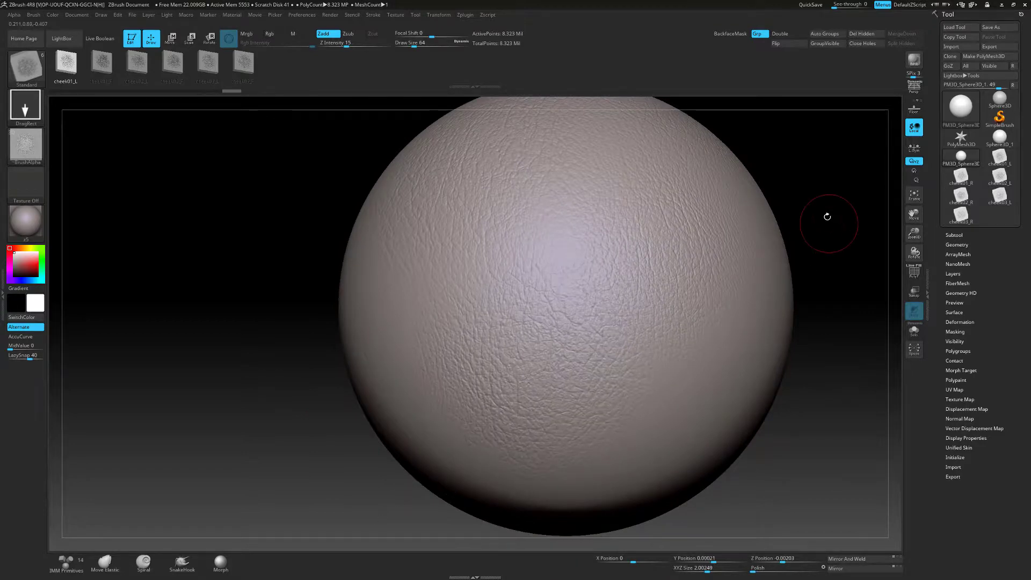
{"action": "left_click_drag", "start_coordinate": [824, 214], "coordinate": [806, 304]}
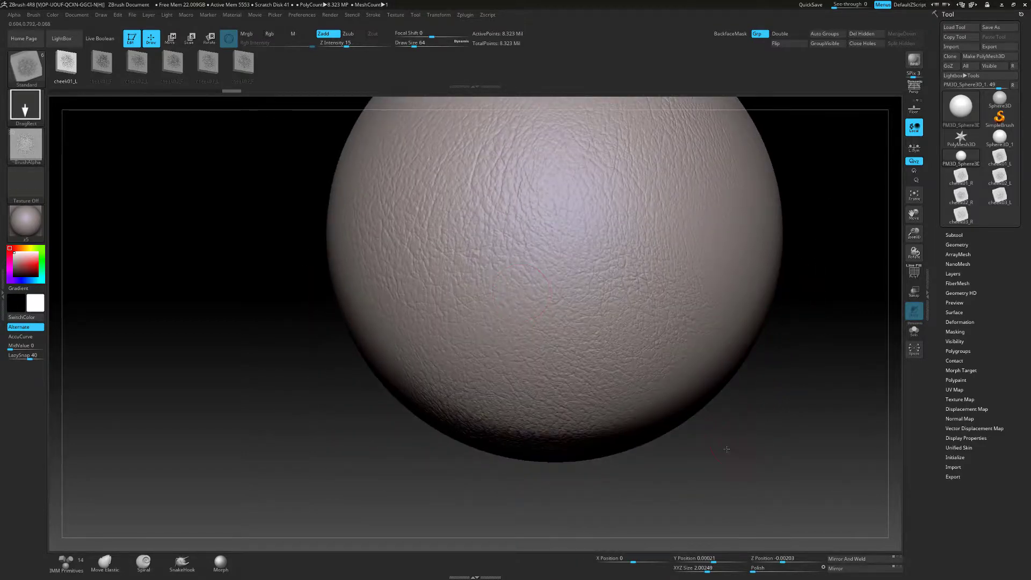
{"action": "mouse_move", "coordinate": [728, 449]}
{"action": "left_mouse_down", "text": "alt"}
{"action": "mouse_move", "coordinate": [747, 396]}
{"action": "mouse_move", "coordinate": [737, 429]}
{"action": "mouse_move", "coordinate": [714, 441]}
{"action": "left_mouse_up", "text": "alt"}
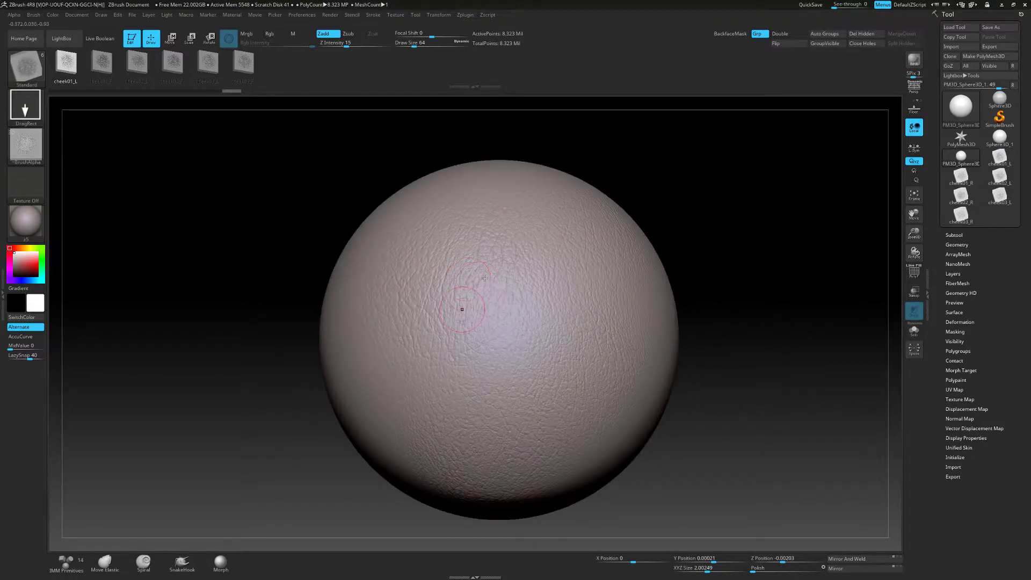
{"action": "left_click_drag", "start_coordinate": [770, 255], "coordinate": [521, 368]}
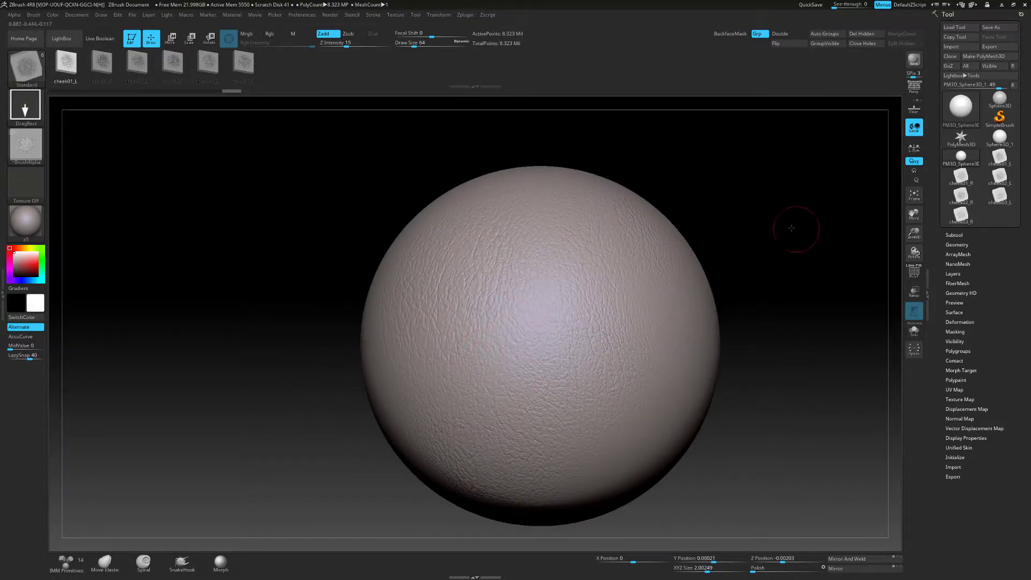
{"action": "left_click_drag", "start_coordinate": [792, 228], "coordinate": [334, 230], "text": "alt"}
{"action": "left_click_drag", "start_coordinate": [718, 302], "coordinate": [712, 335]}
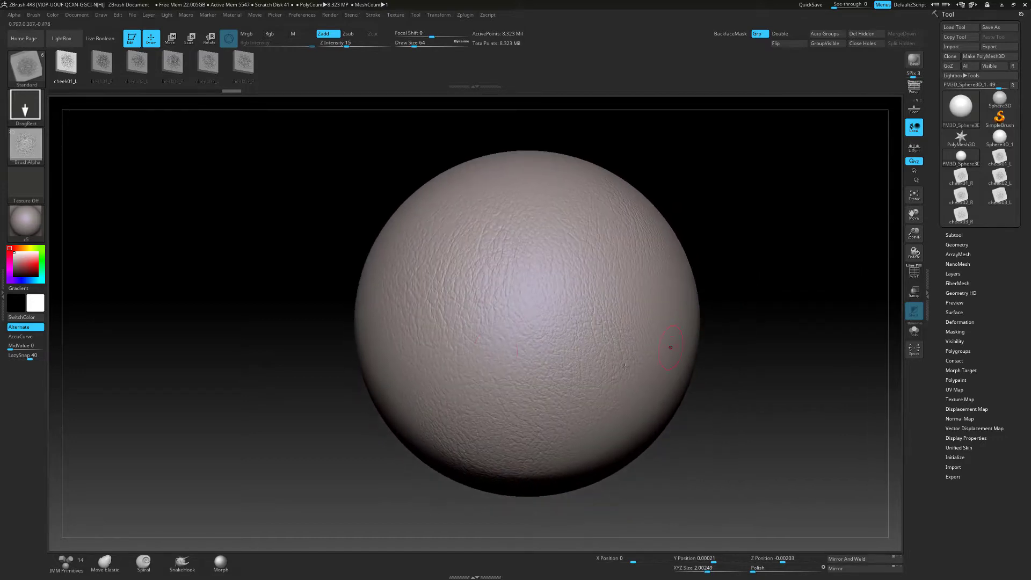
{"action": "left_click_drag", "start_coordinate": [769, 258], "coordinate": [749, 234], "text": "alt"}
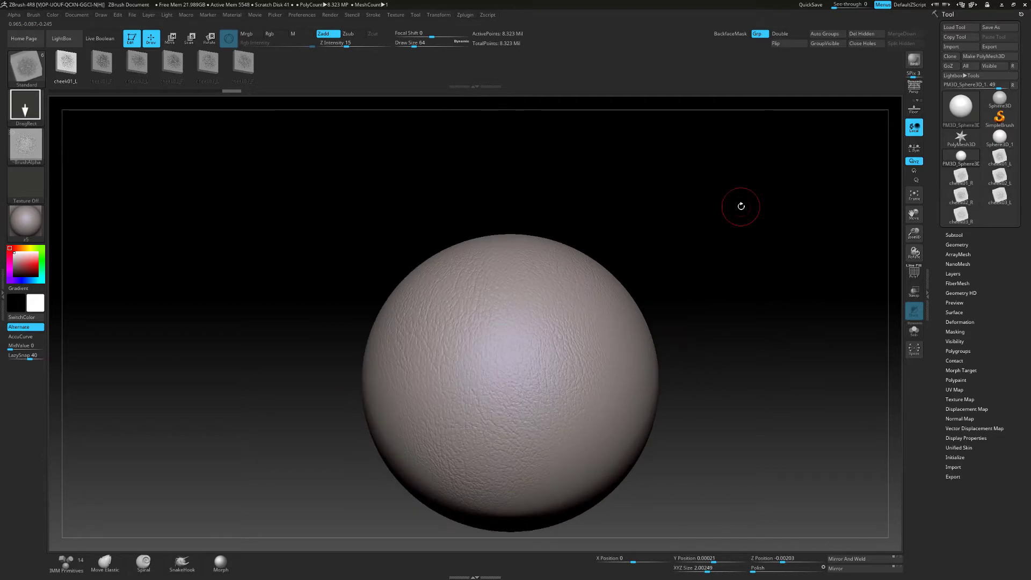